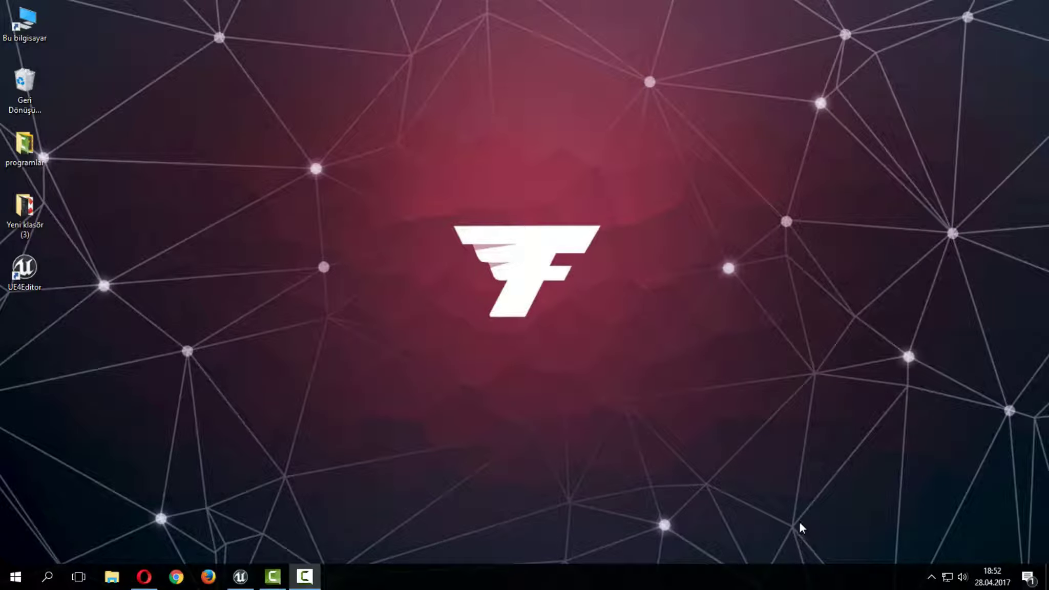
- Move the UE4Editor desktop shortcut so it sits below the central logo
{"action": "left_click_drag", "start_coordinate": [10, 286], "coordinate": [409, 286]}
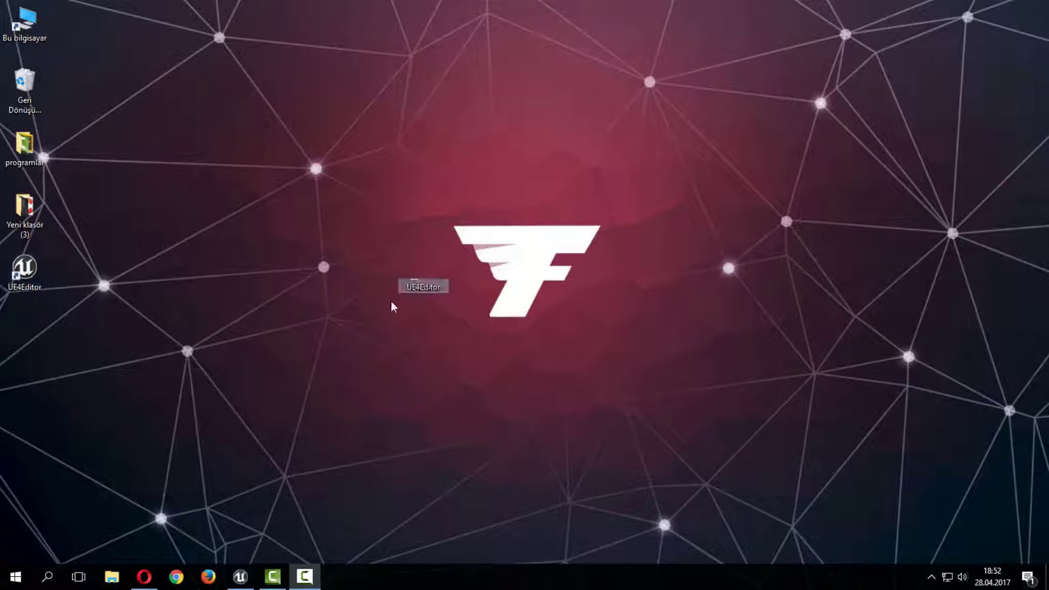
{"action": "left_click_drag", "start_coordinate": [489, 351], "coordinate": [473, 337]}
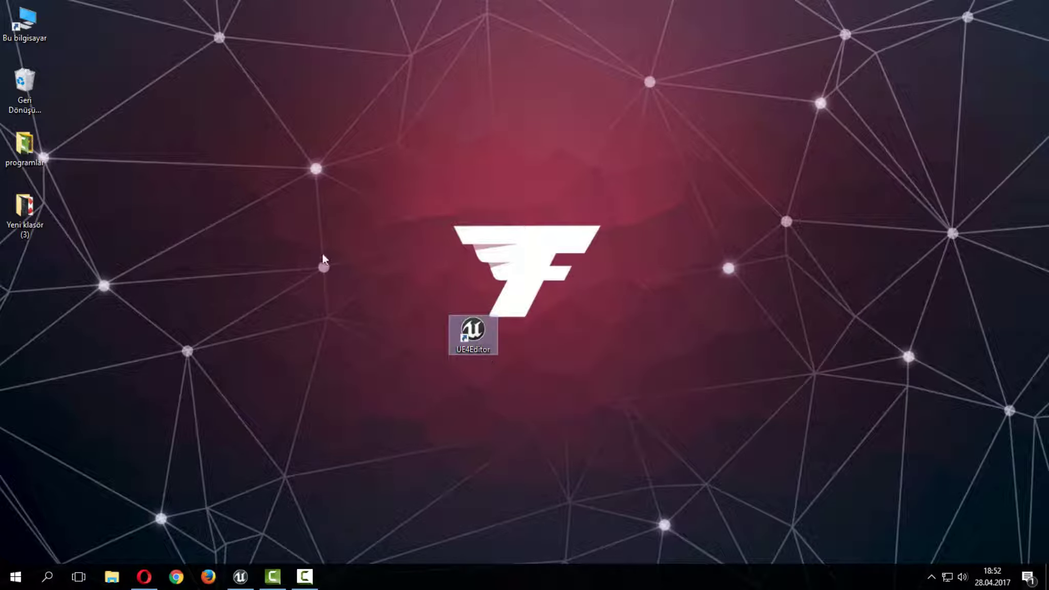
{"action": "left_click_drag", "start_coordinate": [319, 255], "coordinate": [597, 403]}
{"action": "left_click_drag", "start_coordinate": [597, 403], "coordinate": [433, 305]}
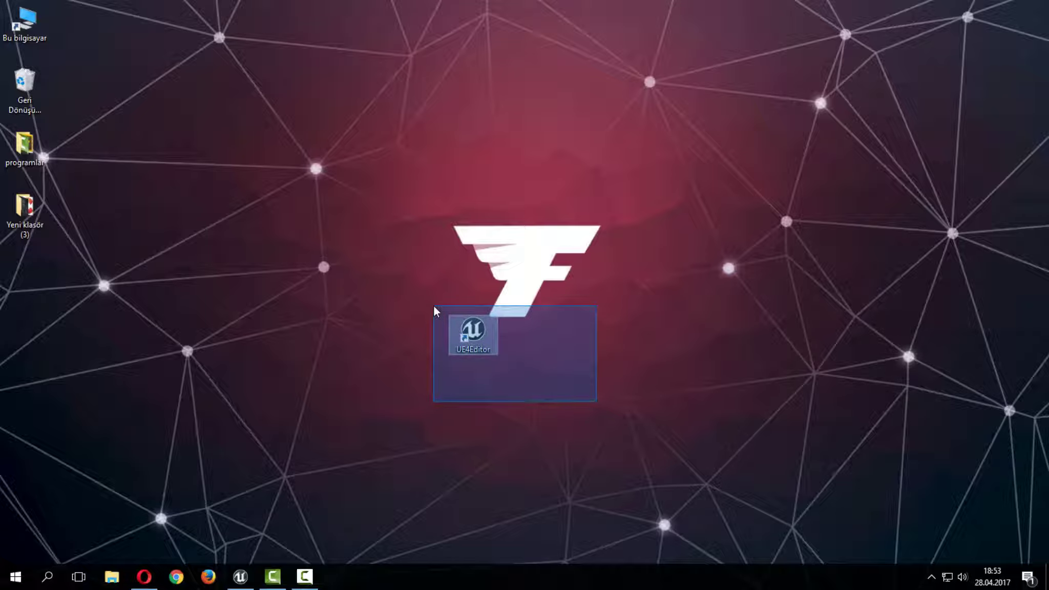
{"action": "left_click_drag", "start_coordinate": [433, 306], "coordinate": [433, 306]}
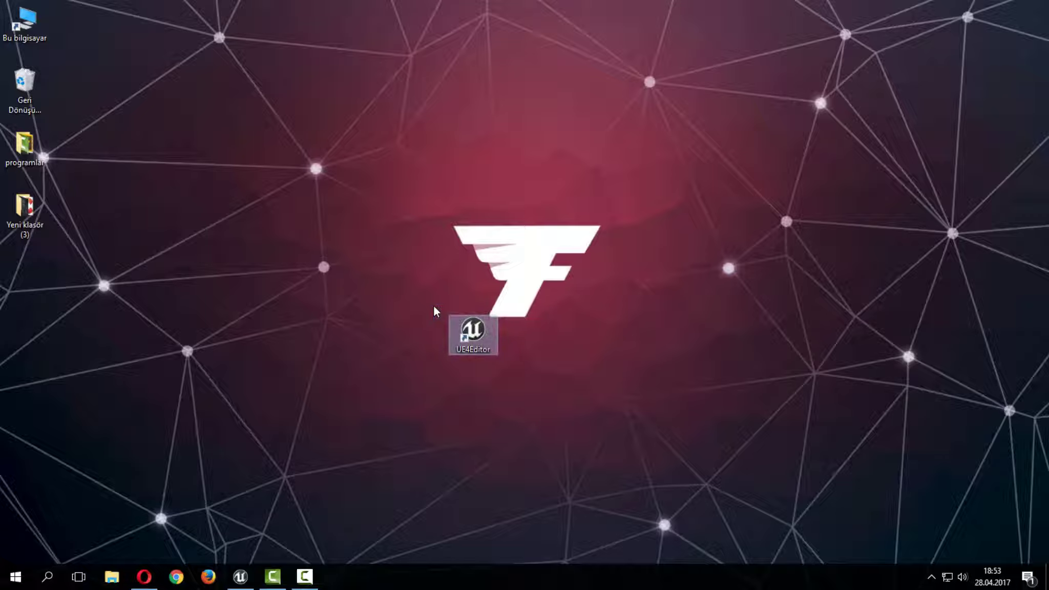
{"action": "left_click_drag", "start_coordinate": [384, 283], "coordinate": [536, 376]}
{"action": "mouse_move", "coordinate": [527, 388]}
{"action": "left_mouse_down"}
{"action": "mouse_move", "coordinate": [444, 313]}
{"action": "mouse_move", "coordinate": [452, 318]}
{"action": "left_mouse_up"}
{"action": "left_click_drag", "start_coordinate": [435, 300], "coordinate": [504, 361]}
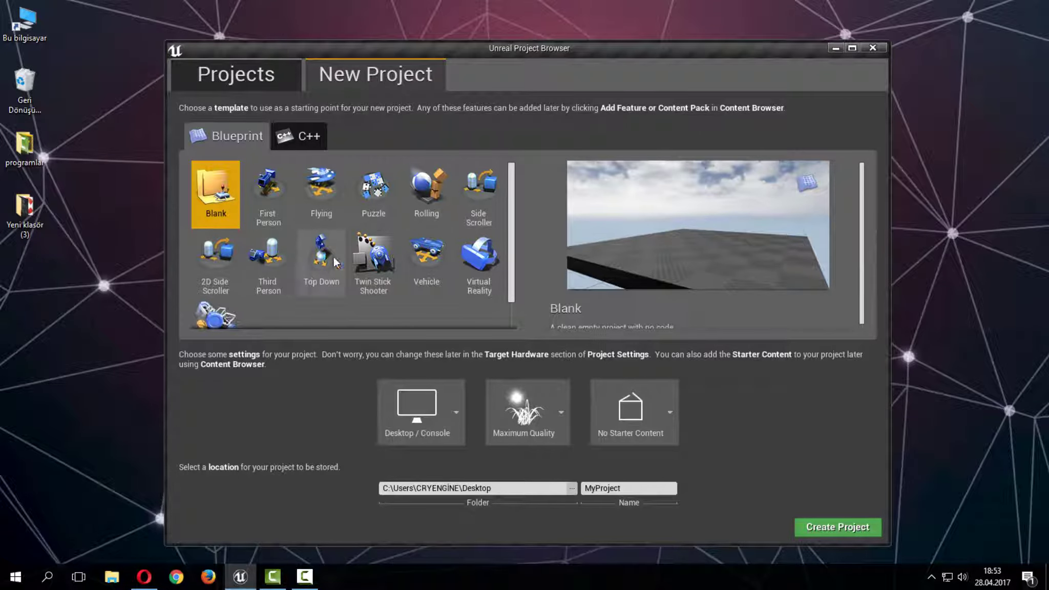
- Pick the Vehicle Advanced blueprint template instead of Vehicle
{"action": "left_click", "coordinate": [427, 256]}
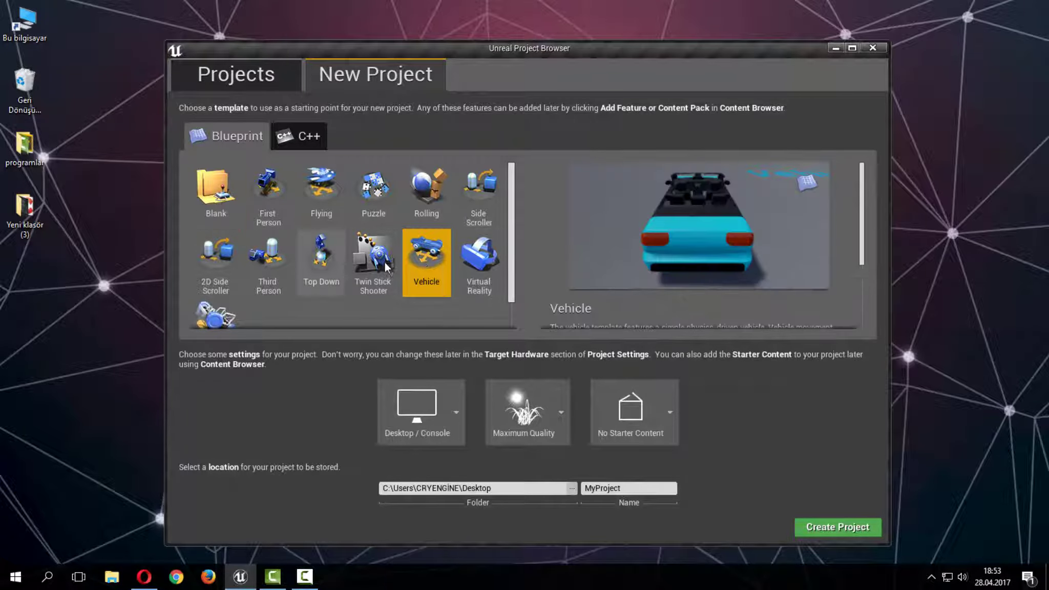
{"action": "scroll", "coordinate": [386, 267], "scroll_direction": "down", "scroll_amount": 2}
{"action": "left_click", "coordinate": [221, 292]}
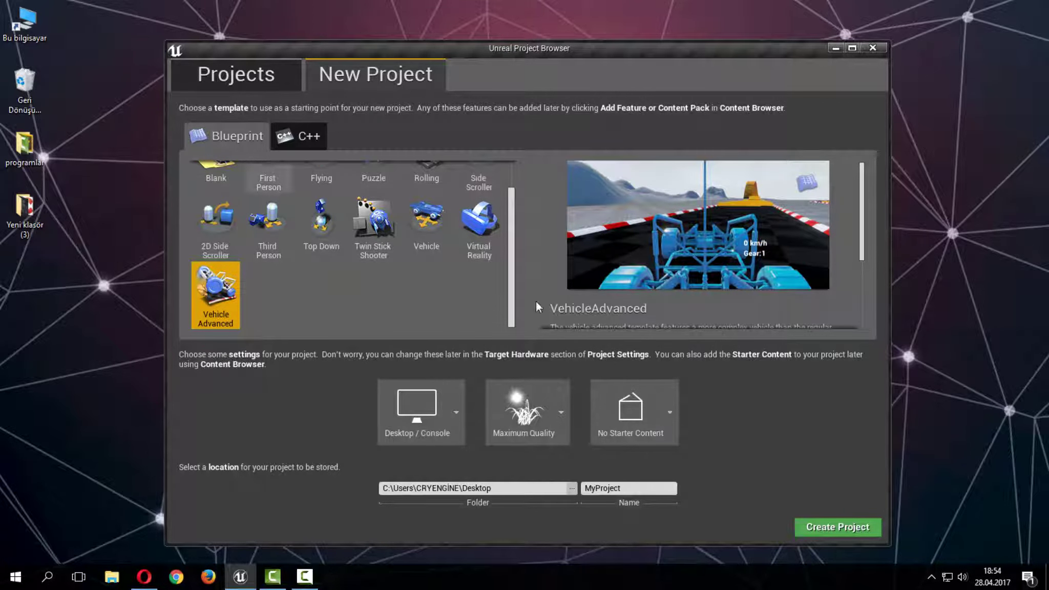
{"action": "left_click", "coordinate": [550, 410]}
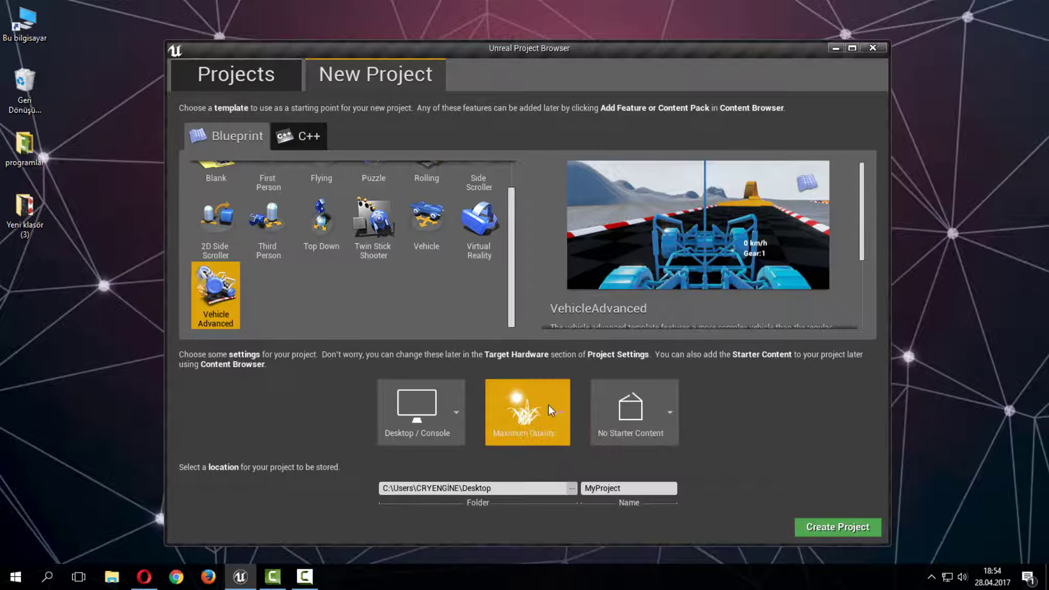
- Choose Mobile / Tablet, No Starter Content and Scalable 3D or 2D, and enter dfg as the name
{"action": "left_click", "coordinate": [447, 408]}
{"action": "left_click", "coordinate": [477, 470]}
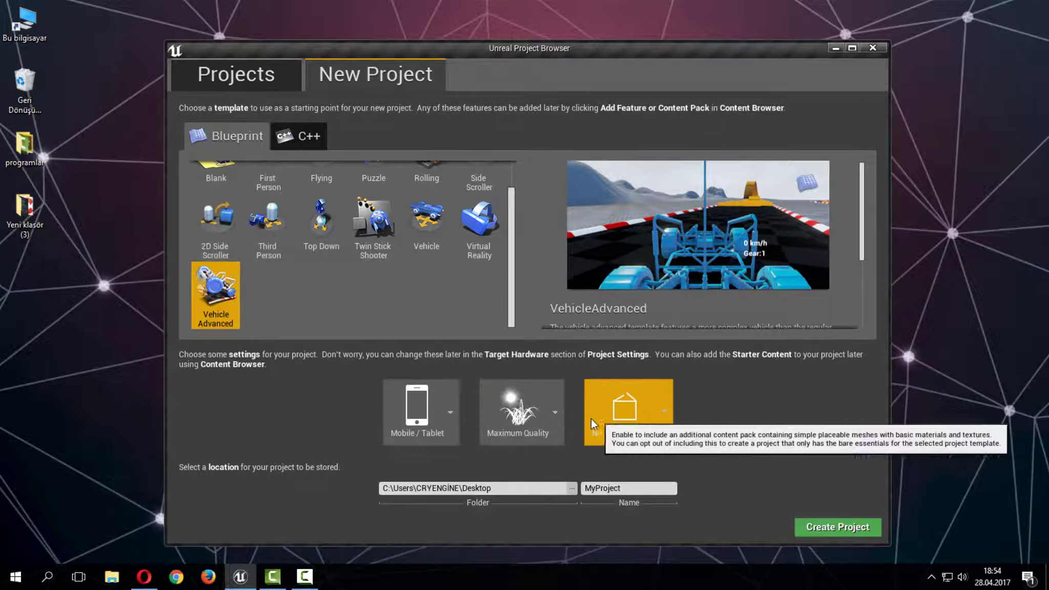
{"action": "left_click", "coordinate": [625, 421]}
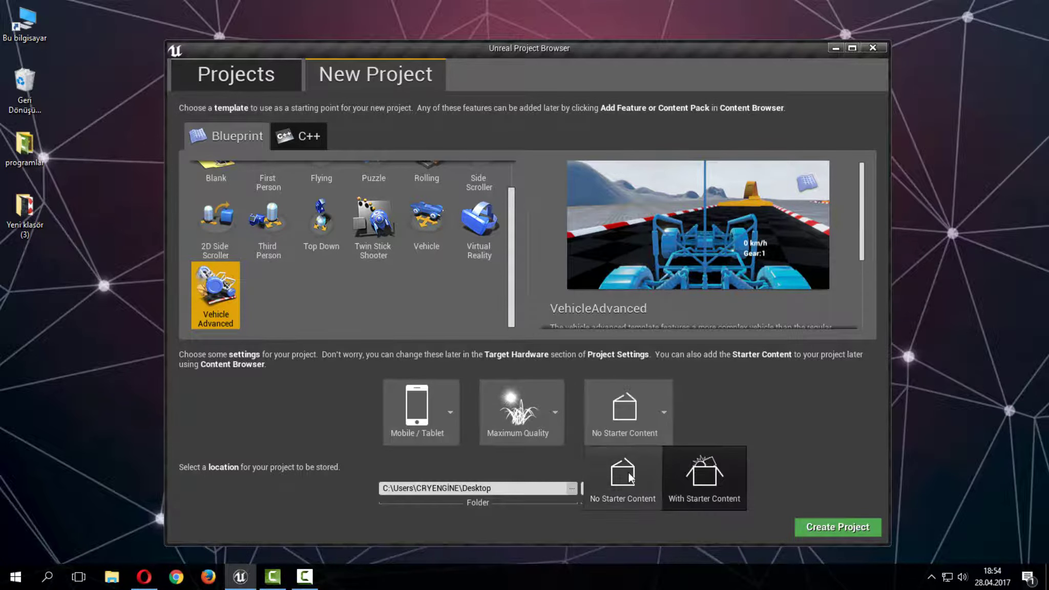
{"action": "left_click", "coordinate": [628, 476]}
{"action": "left_click", "coordinate": [553, 413]}
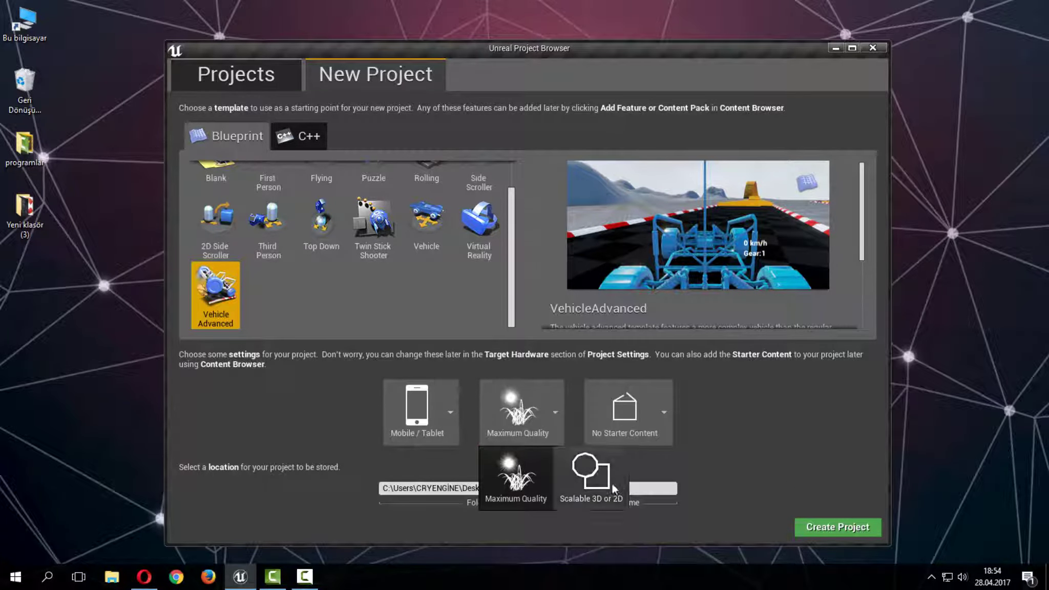
{"action": "left_click", "coordinate": [594, 482]}
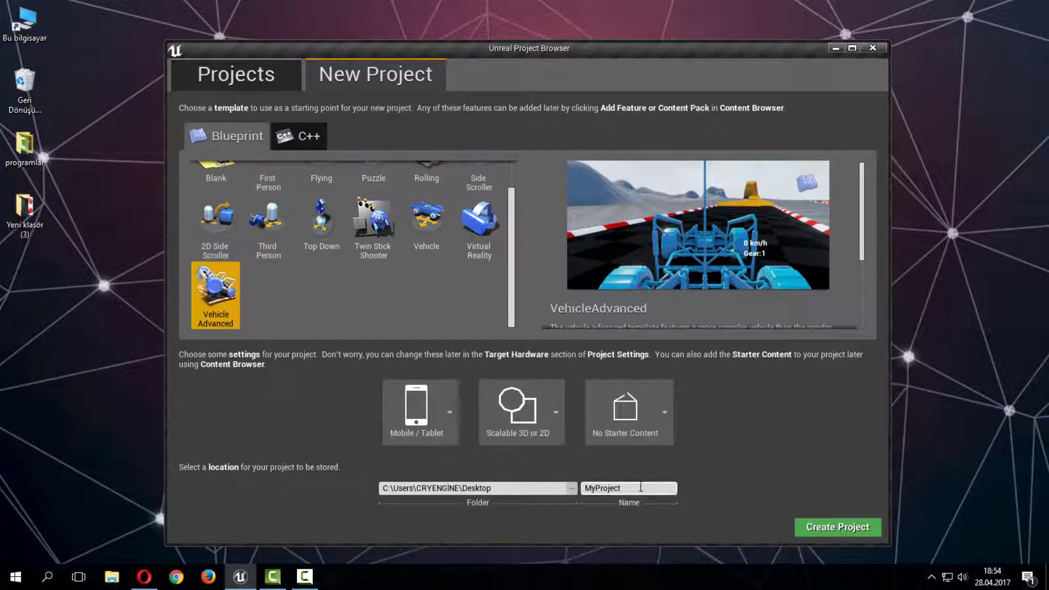
{"action": "type", "text": "46"}
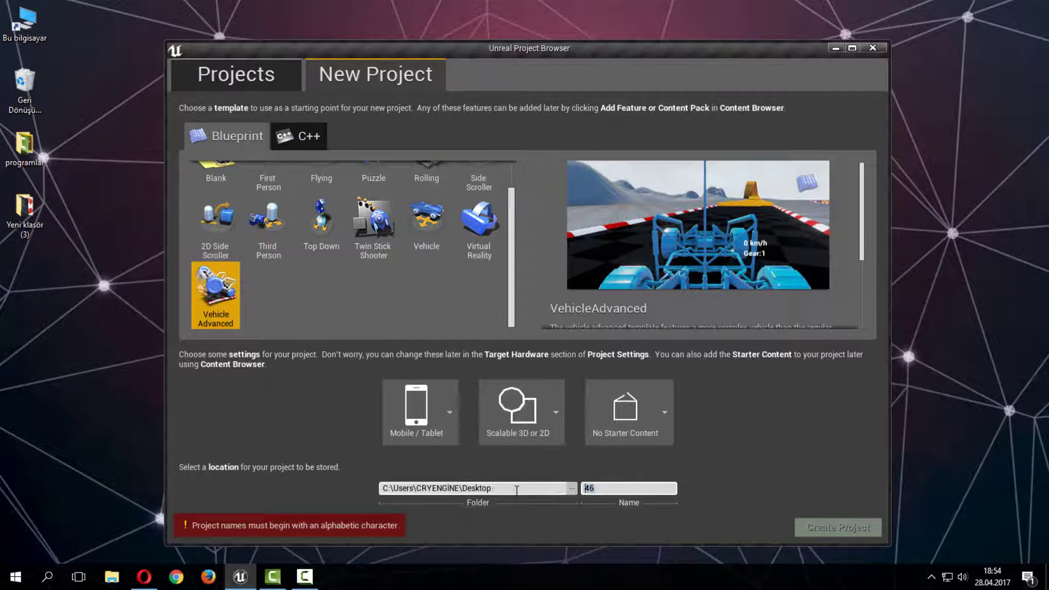
{"action": "type", "text": "dfg"}
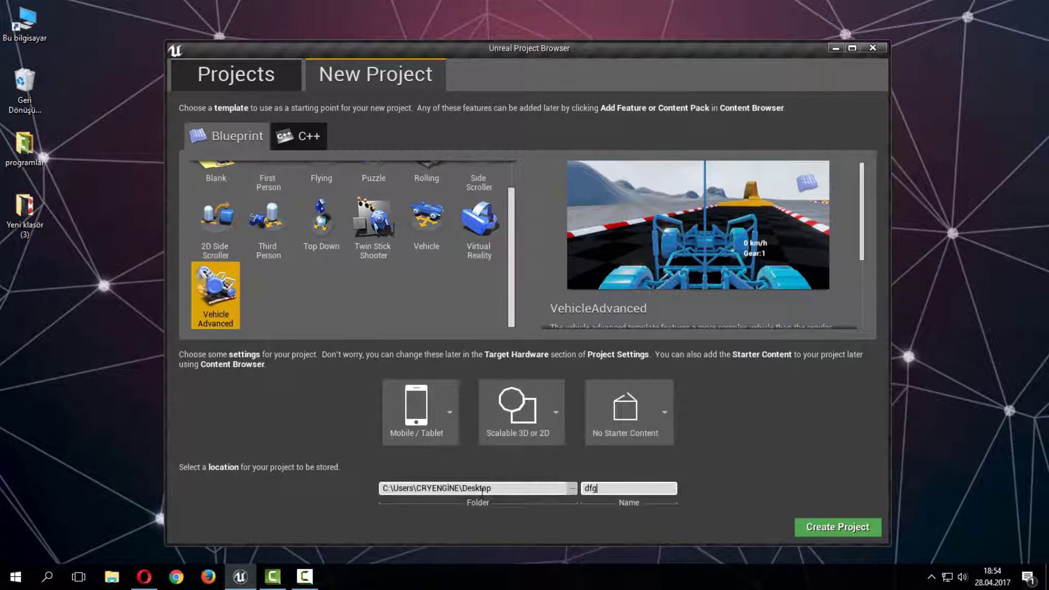
- Create the dfg project, then angle the viewport down onto the curved track and two blue vehicles
{"action": "left_click", "coordinate": [838, 527]}
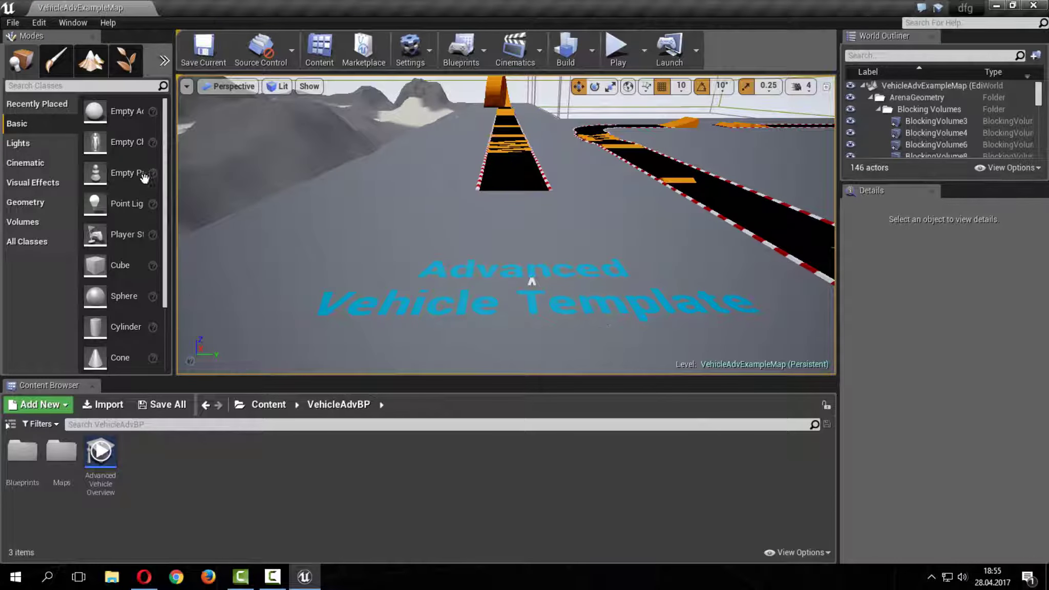
{"action": "right_click_drag", "start_coordinate": [579, 204], "coordinate": [590, 62]}
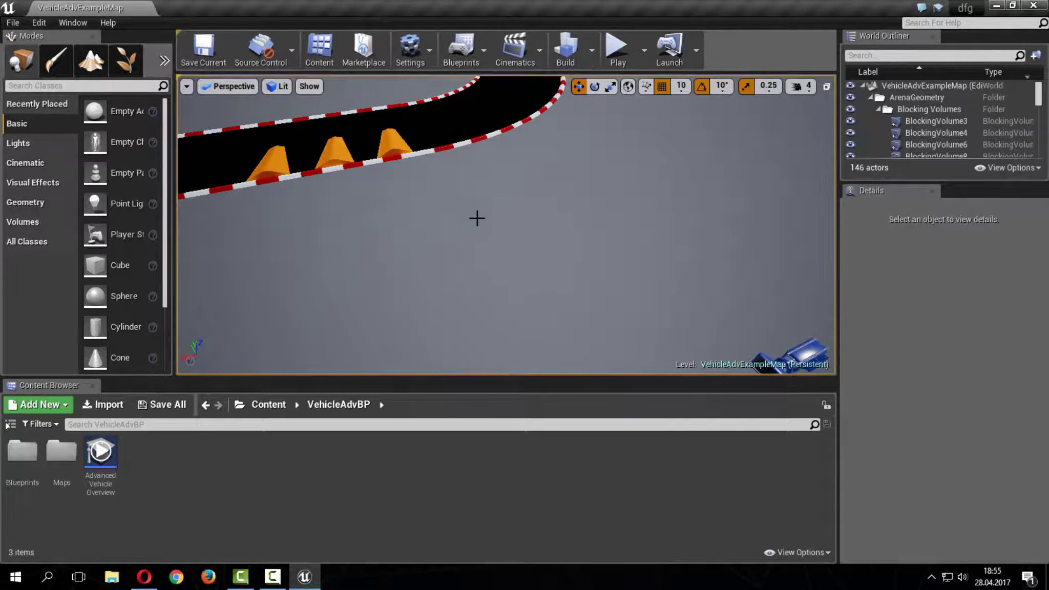
{"action": "mouse_move", "coordinate": [478, 218]}
{"action": "right_mouse_down"}
{"action": "mouse_move", "coordinate": [518, 256]}
{"action": "mouse_move", "coordinate": [543, 256]}
{"action": "mouse_move", "coordinate": [579, 153]}
{"action": "right_mouse_up"}
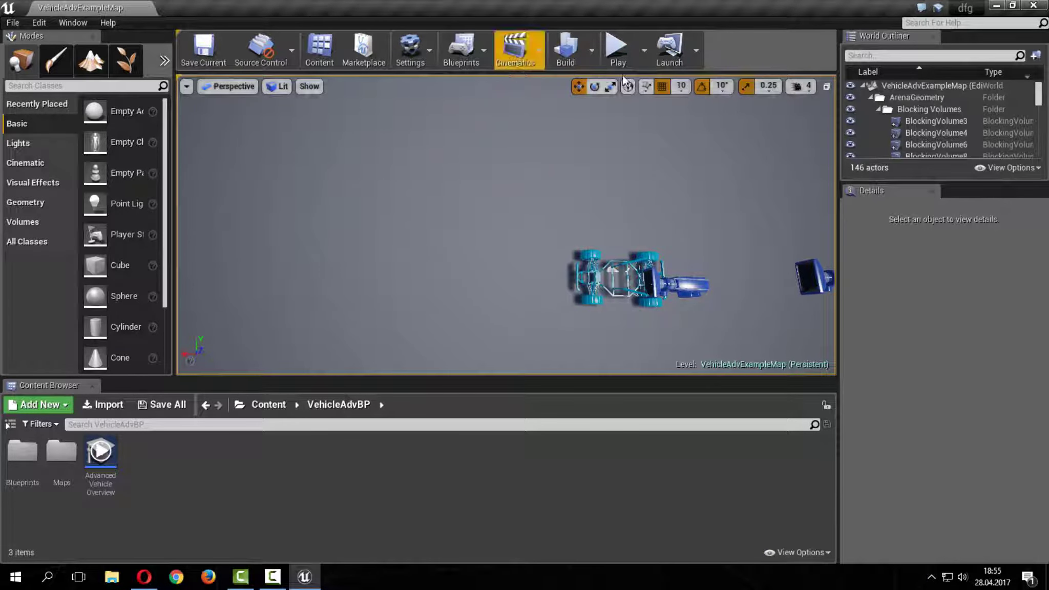
- Launch the game on the SM_G900F (emulator-5554) device, then select the floor Box Brush
{"action": "left_click", "coordinate": [697, 48]}
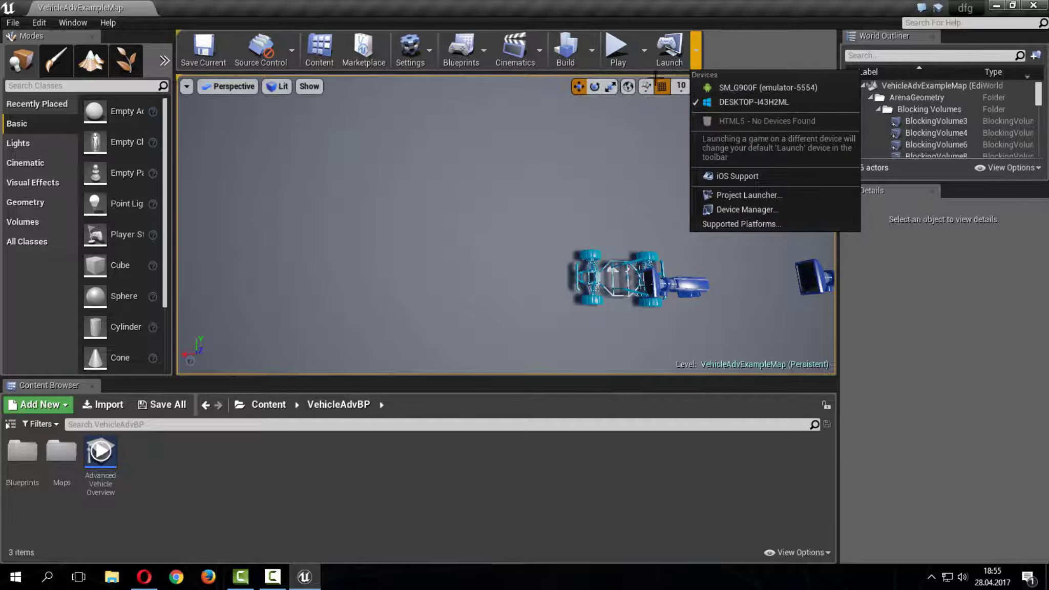
{"action": "left_click", "coordinate": [733, 86]}
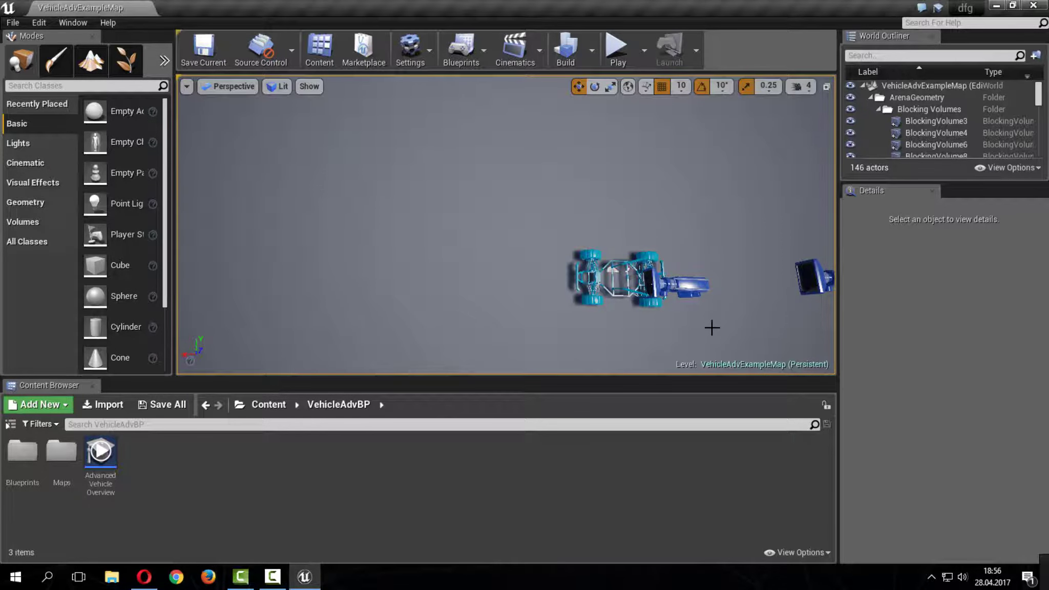
{"action": "left_click", "coordinate": [676, 232]}
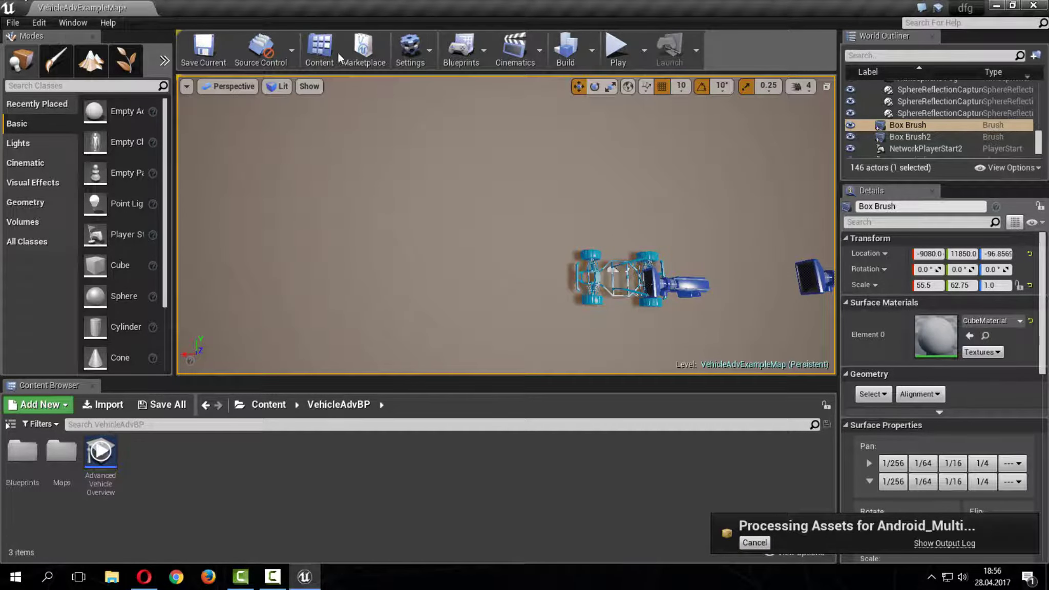
- Bring up Project Settings from the Settings menu and scroll through its category list
{"action": "left_click", "coordinate": [433, 71]}
{"action": "left_click", "coordinate": [435, 100]}
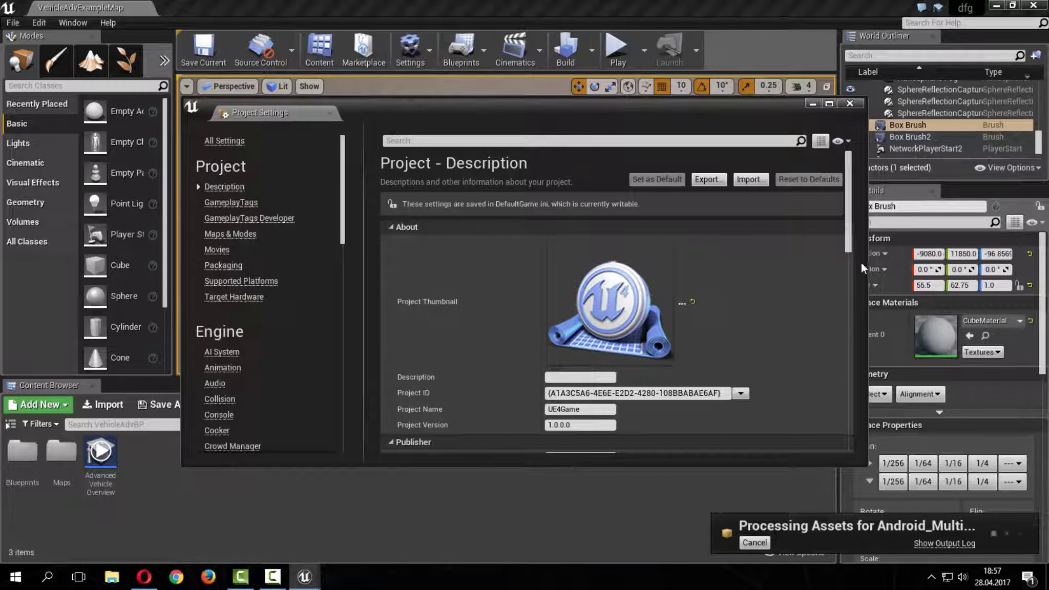
{"action": "scroll", "coordinate": [266, 328], "scroll_direction": "down", "scroll_amount": 3}
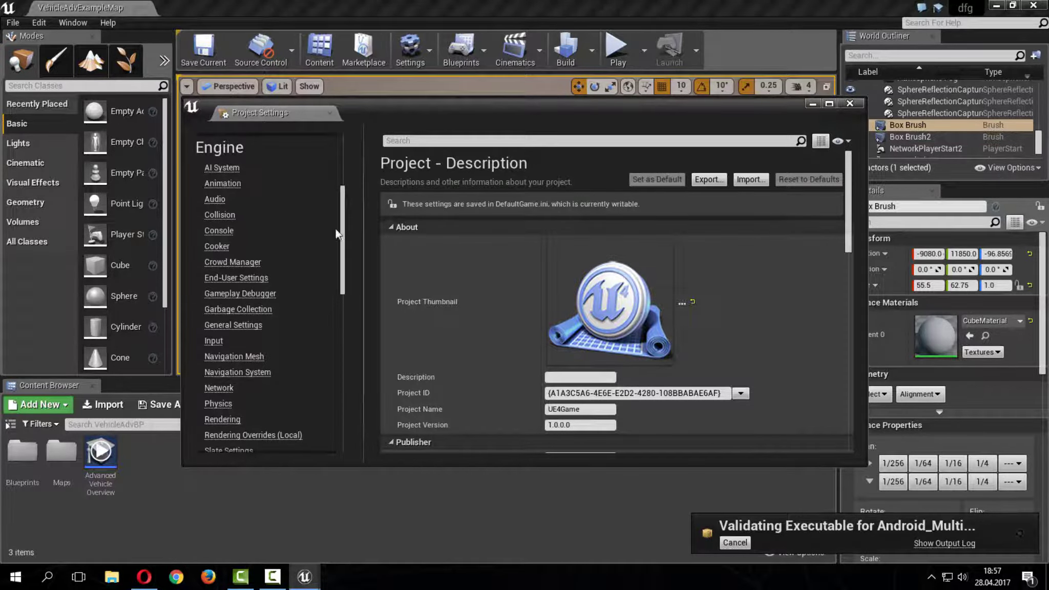
{"action": "mouse_move", "coordinate": [343, 218]}
{"action": "left_mouse_down"}
{"action": "mouse_move", "coordinate": [333, 347]}
{"action": "mouse_move", "coordinate": [333, 162]}
{"action": "left_mouse_up"}
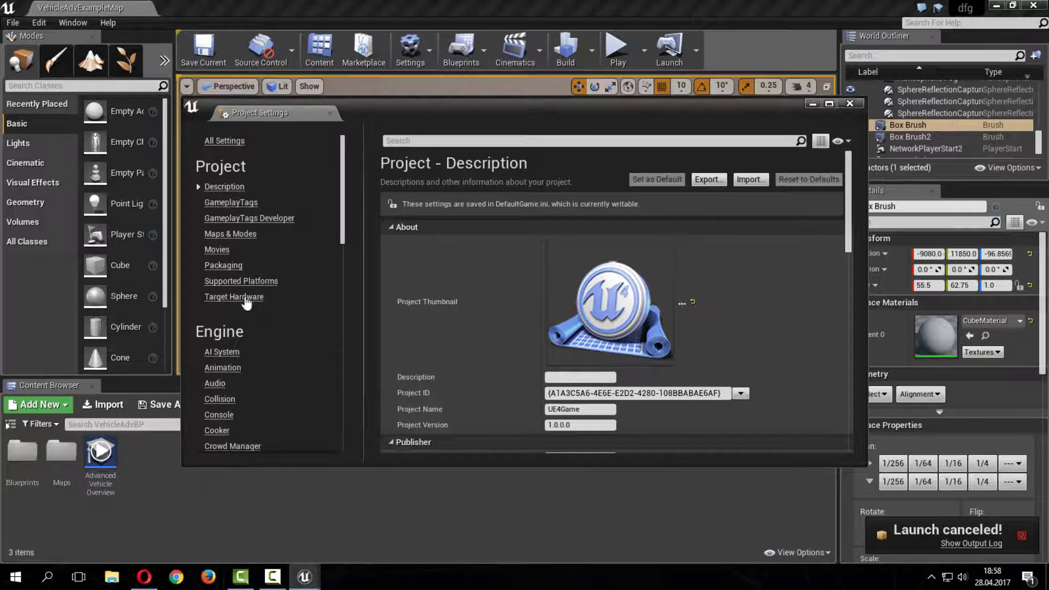
- Go to the Packaging page and expand the advanced Blueprints options
{"action": "left_click", "coordinate": [228, 265]}
{"action": "scroll", "coordinate": [661, 291], "scroll_direction": "down", "scroll_amount": 1}
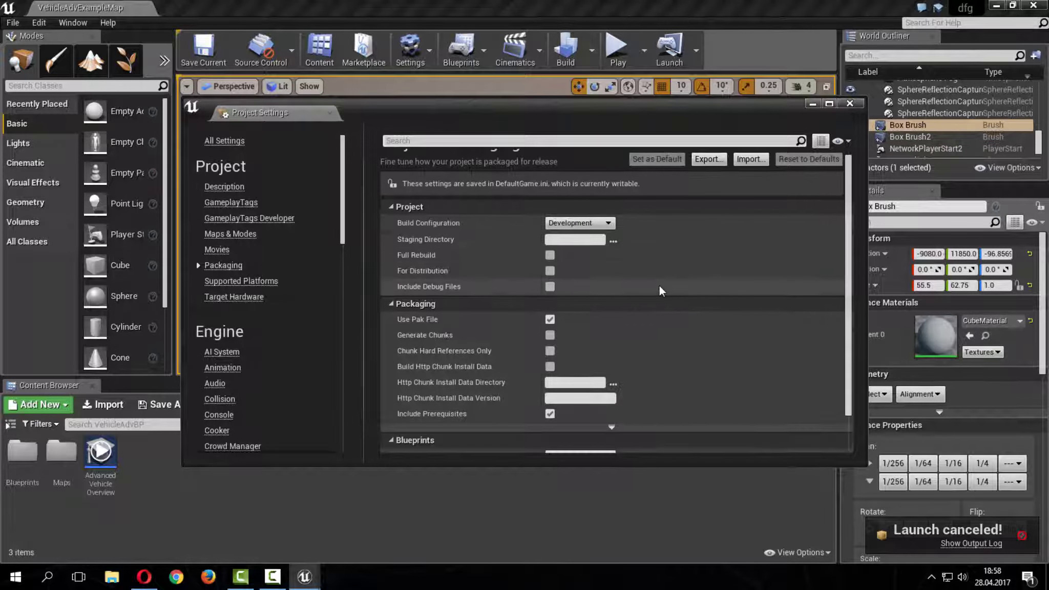
{"action": "scroll", "coordinate": [661, 291], "scroll_direction": "down", "scroll_amount": 1}
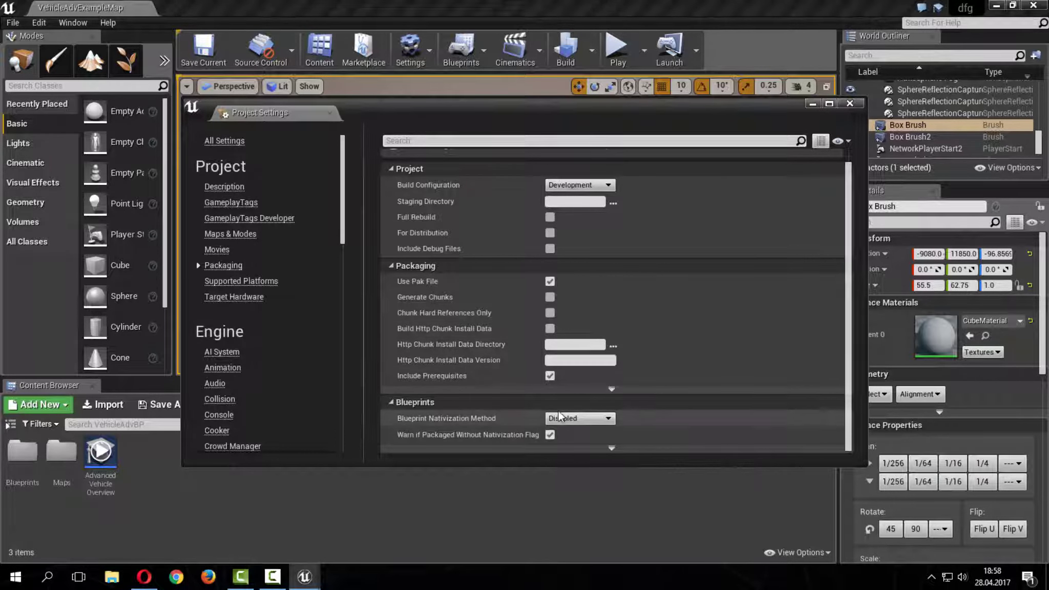
{"action": "left_click", "coordinate": [611, 448]}
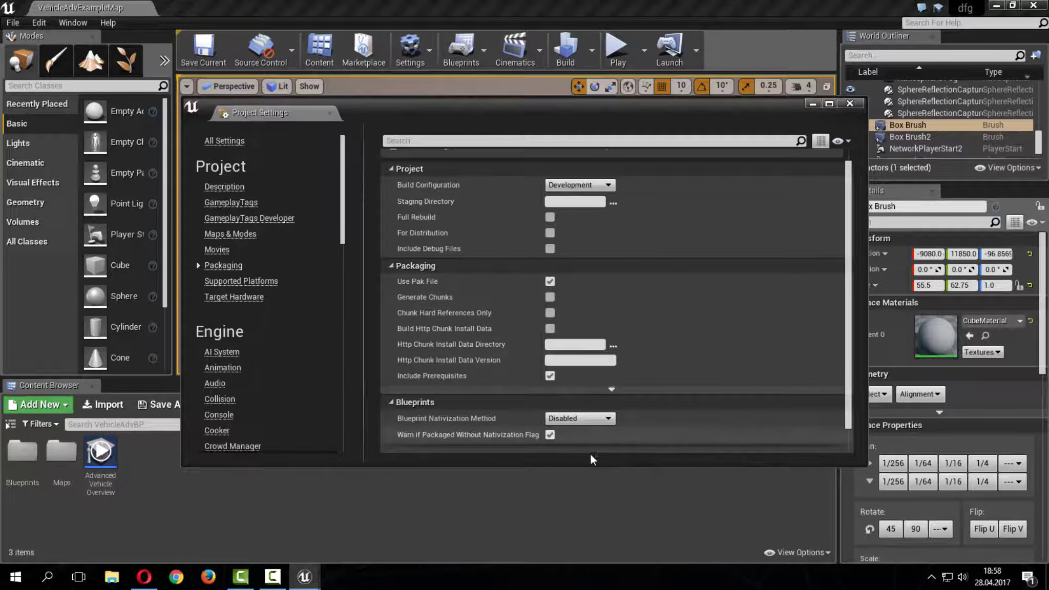
- Keep Build Configuration at Development, then scroll the categories down to Platforms
{"action": "scroll", "coordinate": [588, 429], "scroll_direction": "down", "scroll_amount": 1}
{"action": "scroll", "coordinate": [589, 429], "scroll_direction": "up", "scroll_amount": 3}
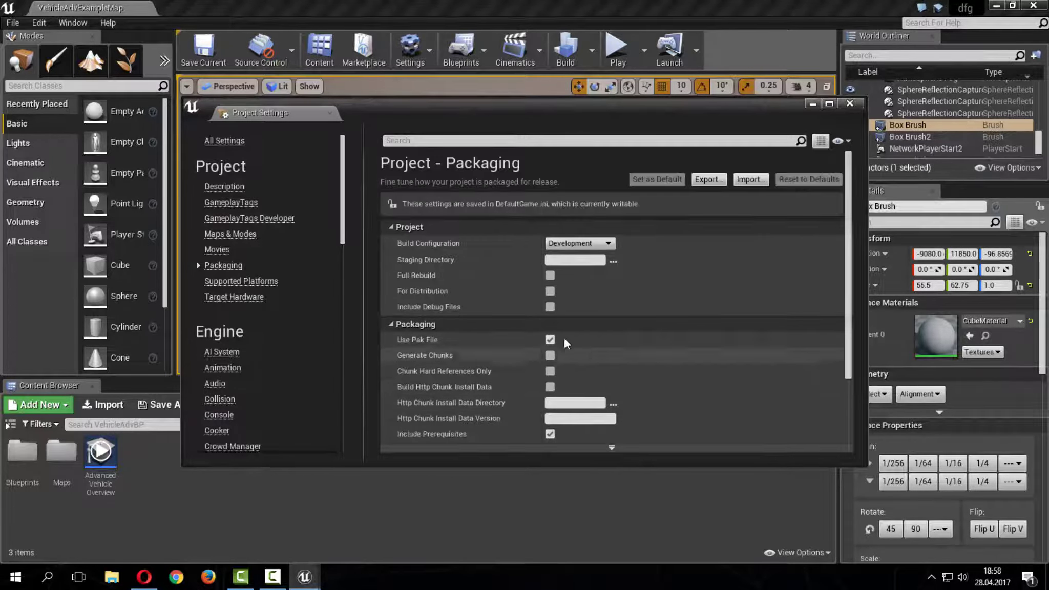
{"action": "left_click", "coordinate": [580, 244]}
{"action": "left_click", "coordinate": [570, 263]}
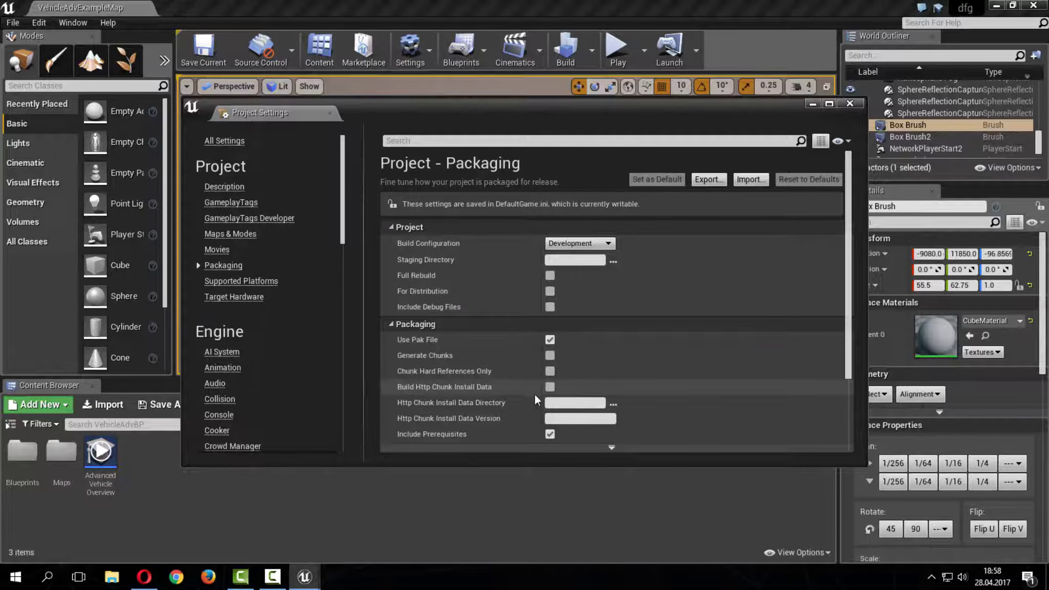
{"action": "scroll", "coordinate": [488, 396], "scroll_direction": "down", "scroll_amount": 1}
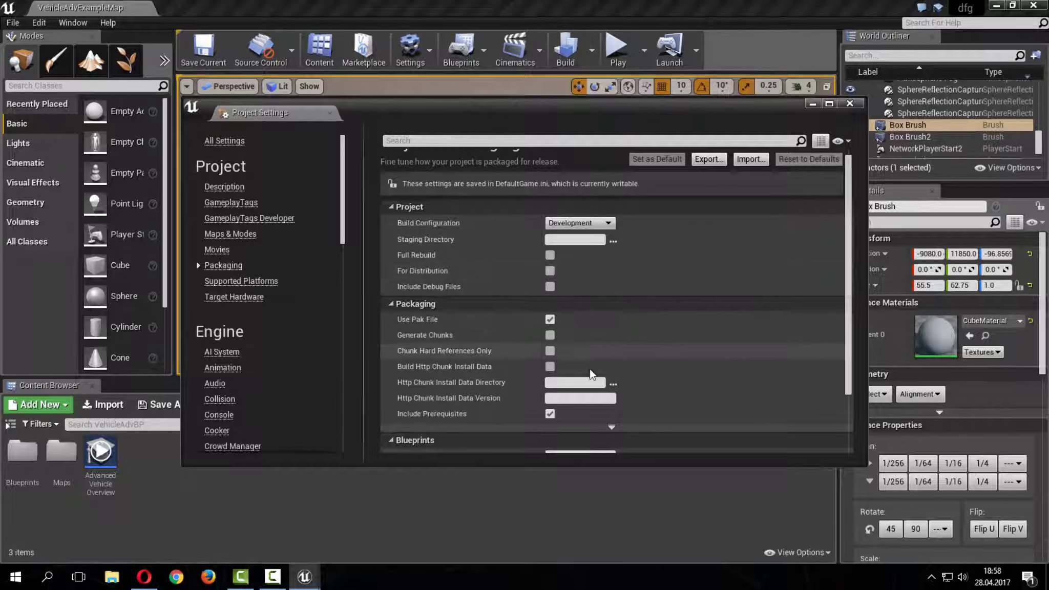
{"action": "scroll", "coordinate": [487, 307], "scroll_direction": "down", "scroll_amount": 3}
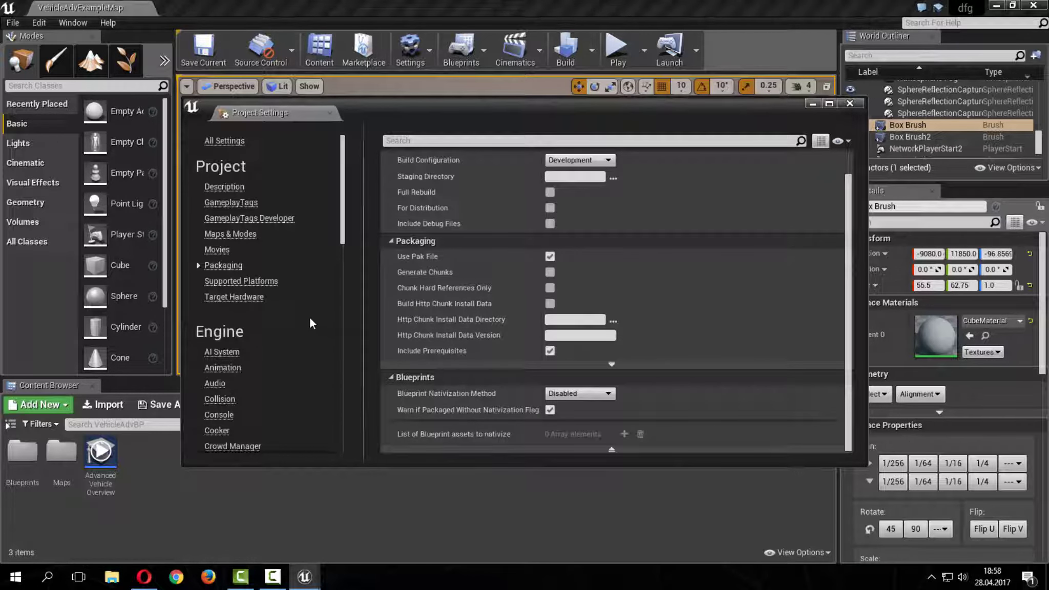
{"action": "scroll", "coordinate": [308, 320], "scroll_direction": "down", "scroll_amount": 10}
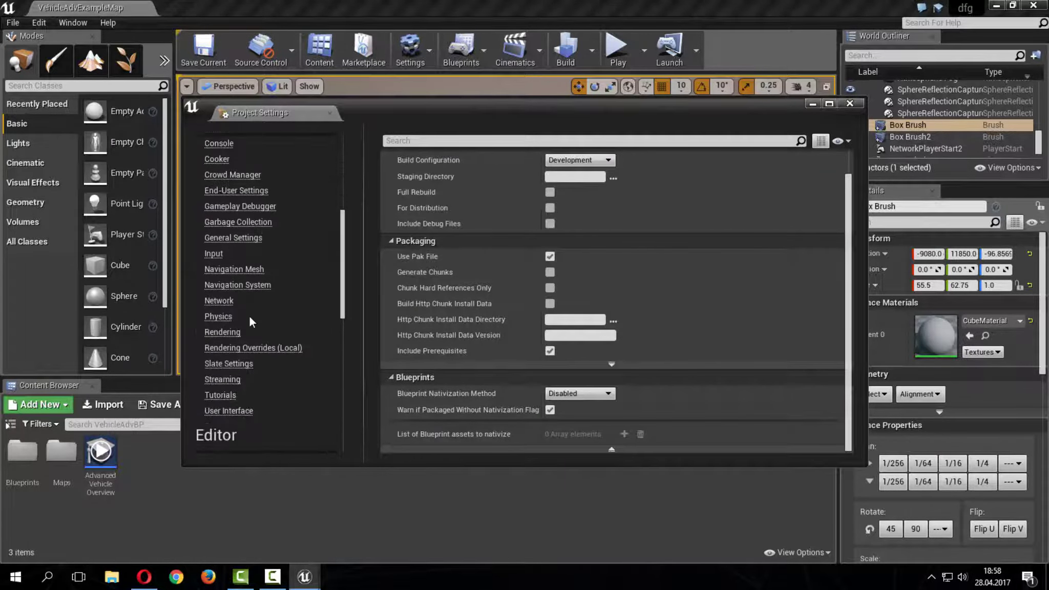
{"action": "scroll", "coordinate": [249, 317], "scroll_direction": "down", "scroll_amount": 13}
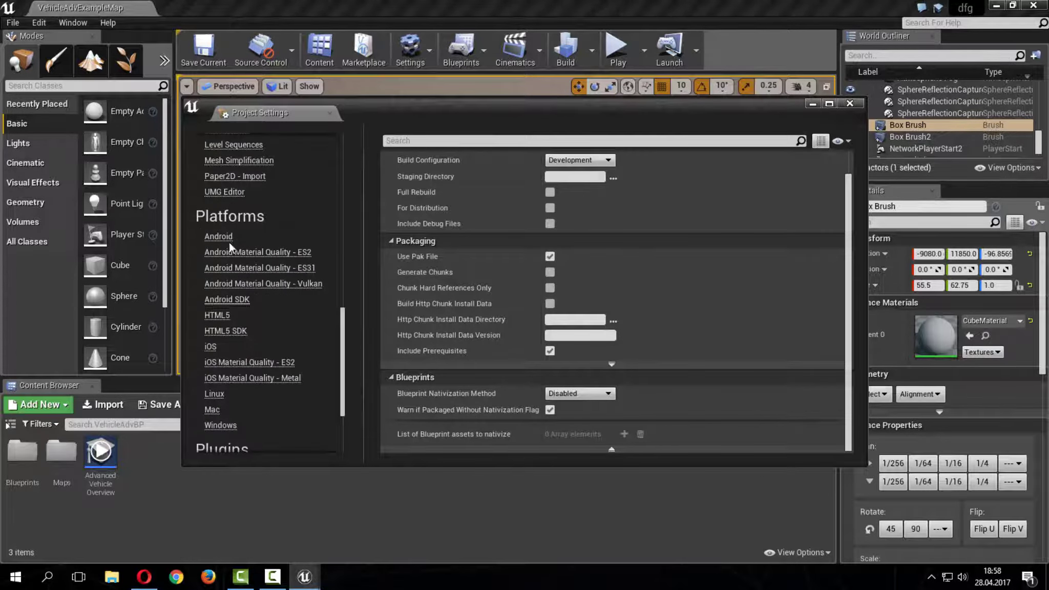
- On the Android page, enable packaging game data inside the .apk and disable OBB verification
{"action": "left_click", "coordinate": [229, 241]}
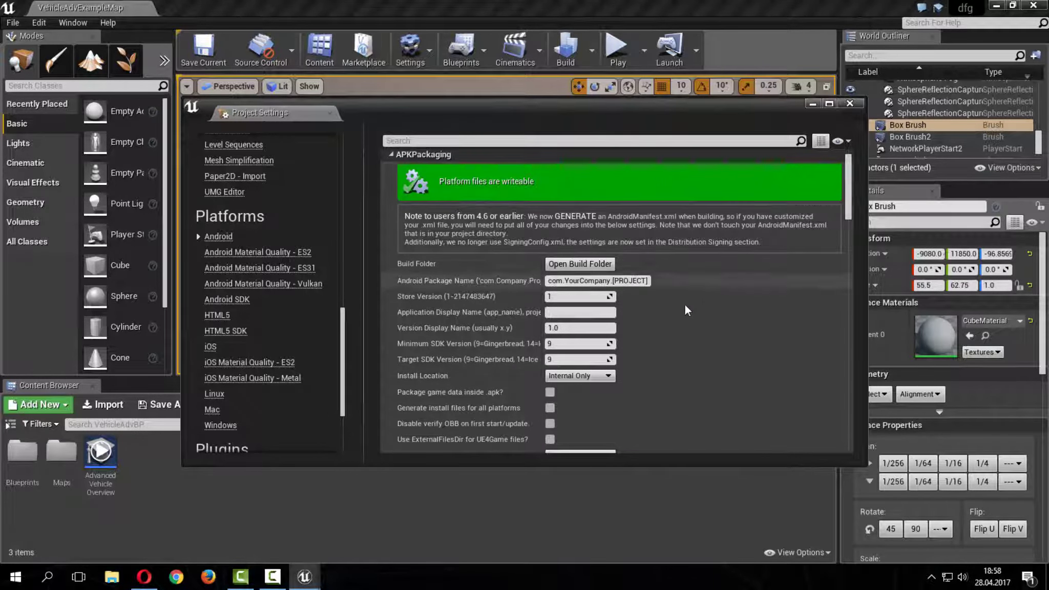
{"action": "scroll", "coordinate": [686, 304], "scroll_direction": "down", "scroll_amount": 2}
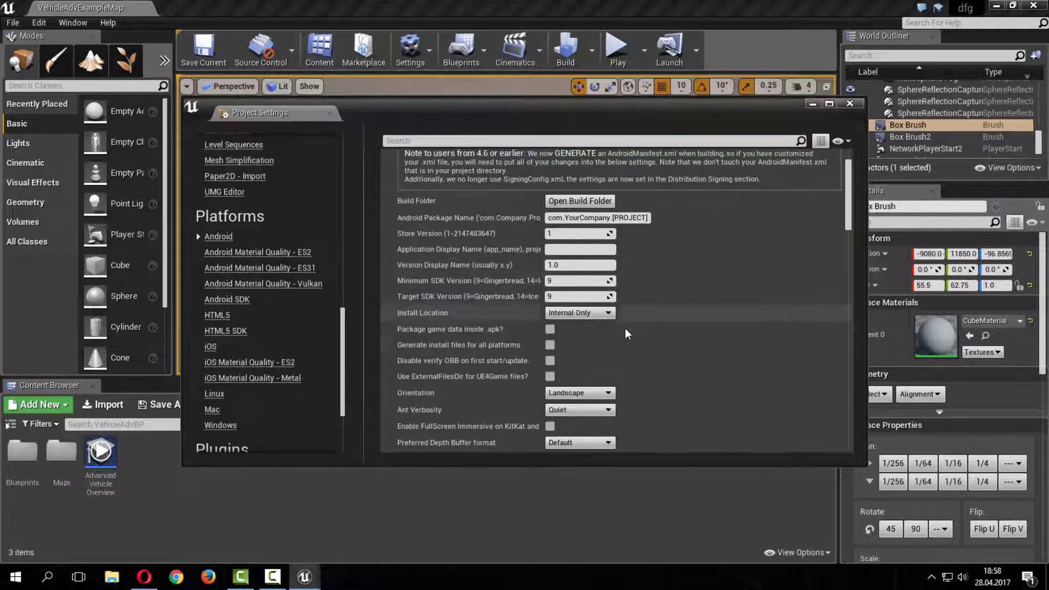
{"action": "left_click", "coordinate": [549, 331]}
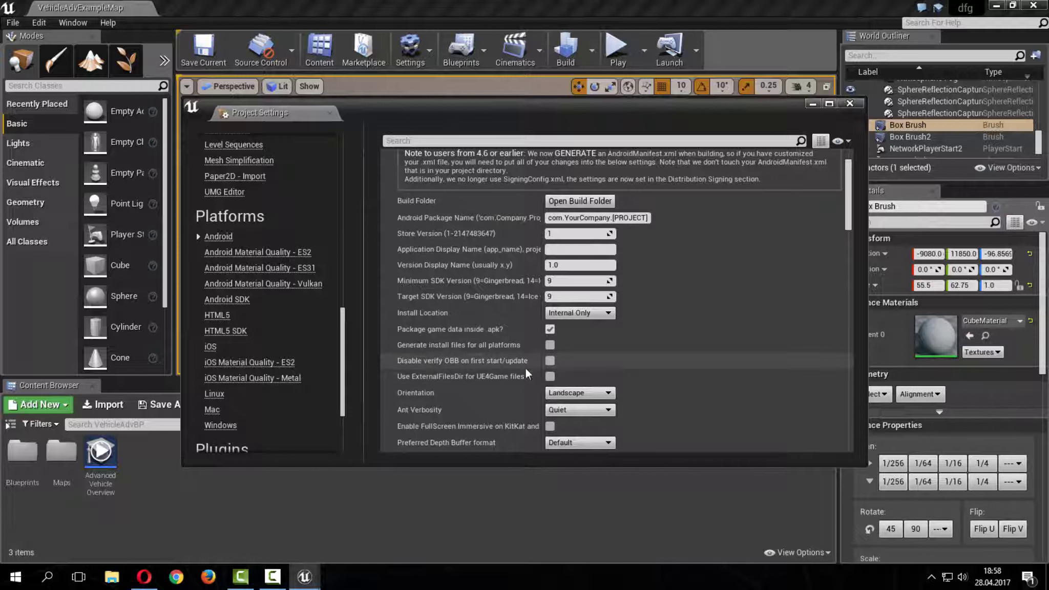
{"action": "left_click", "coordinate": [550, 361]}
- Configure the project for Google Play services
{"action": "scroll", "coordinate": [610, 348], "scroll_direction": "down", "scroll_amount": 3}
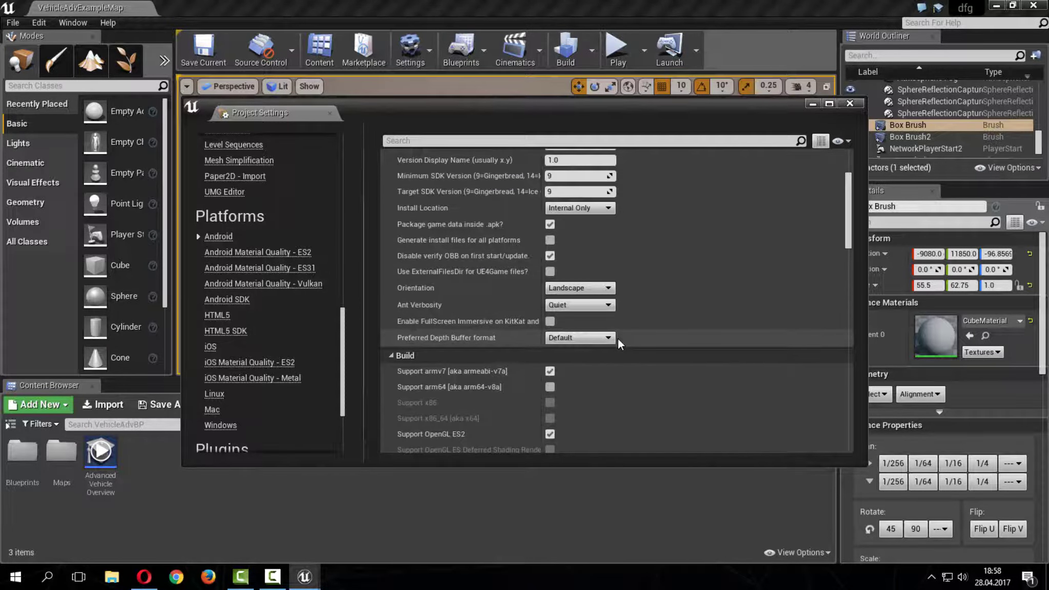
{"action": "scroll", "coordinate": [618, 339], "scroll_direction": "down", "scroll_amount": 1}
{"action": "scroll", "coordinate": [618, 339], "scroll_direction": "down", "scroll_amount": 5}
{"action": "scroll", "coordinate": [618, 339], "scroll_direction": "down", "scroll_amount": 4}
{"action": "scroll", "coordinate": [622, 323], "scroll_direction": "down", "scroll_amount": 7}
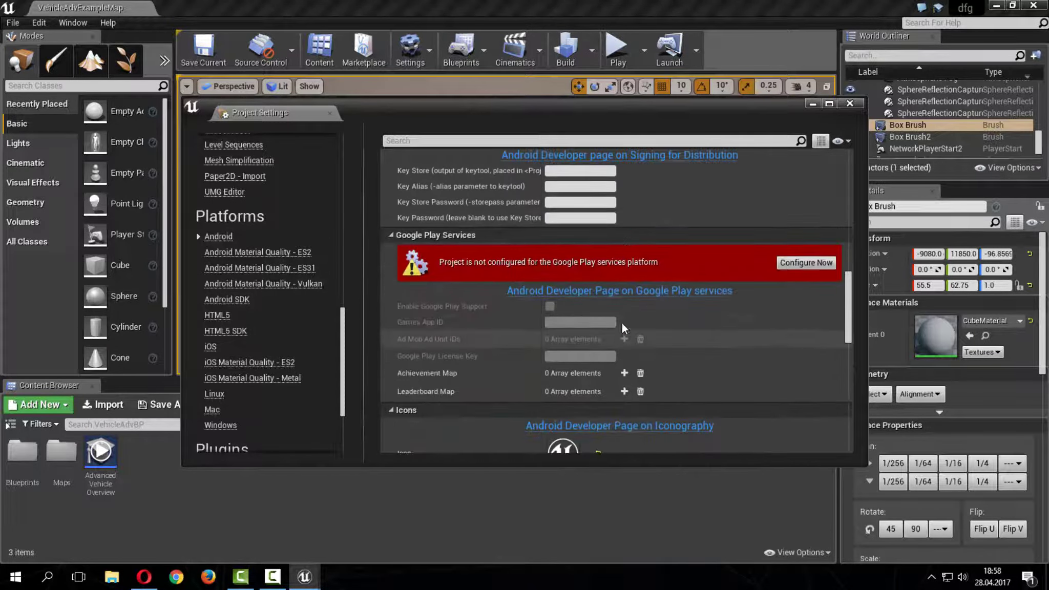
{"action": "left_click", "coordinate": [799, 264]}
- Review the Android settings and make sure Disable verify OBB stays ticked
{"action": "scroll", "coordinate": [612, 339], "scroll_direction": "down", "scroll_amount": 3}
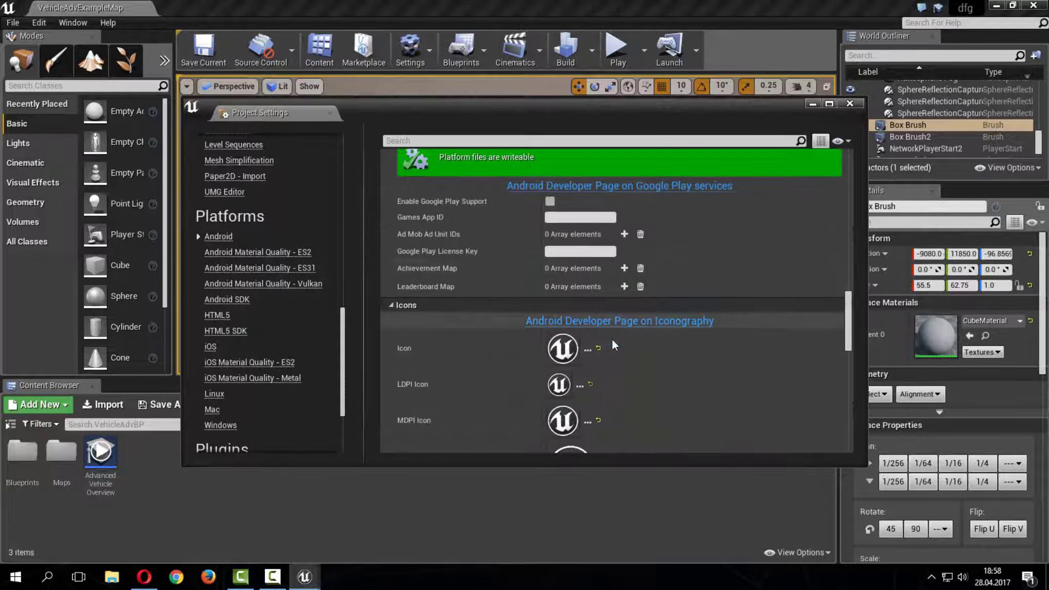
{"action": "scroll", "coordinate": [588, 342], "scroll_direction": "up", "scroll_amount": 3}
{"action": "scroll", "coordinate": [588, 341], "scroll_direction": "up", "scroll_amount": 4}
{"action": "scroll", "coordinate": [587, 341], "scroll_direction": "up", "scroll_amount": 4}
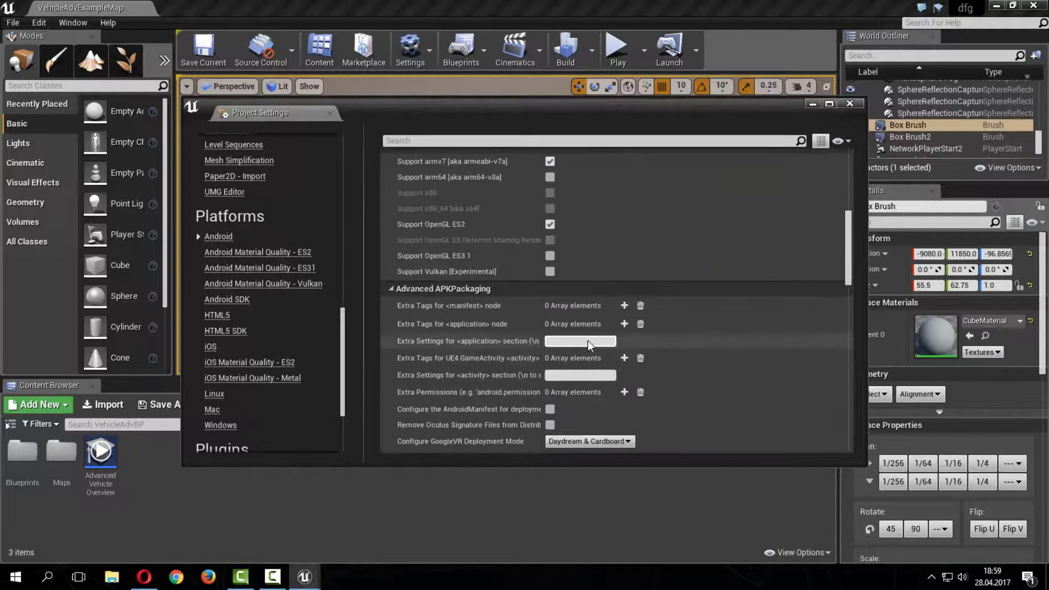
{"action": "scroll", "coordinate": [588, 341], "scroll_direction": "up", "scroll_amount": 4}
{"action": "scroll", "coordinate": [588, 342], "scroll_direction": "up", "scroll_amount": 3}
{"action": "scroll", "coordinate": [588, 341], "scroll_direction": "up", "scroll_amount": 3}
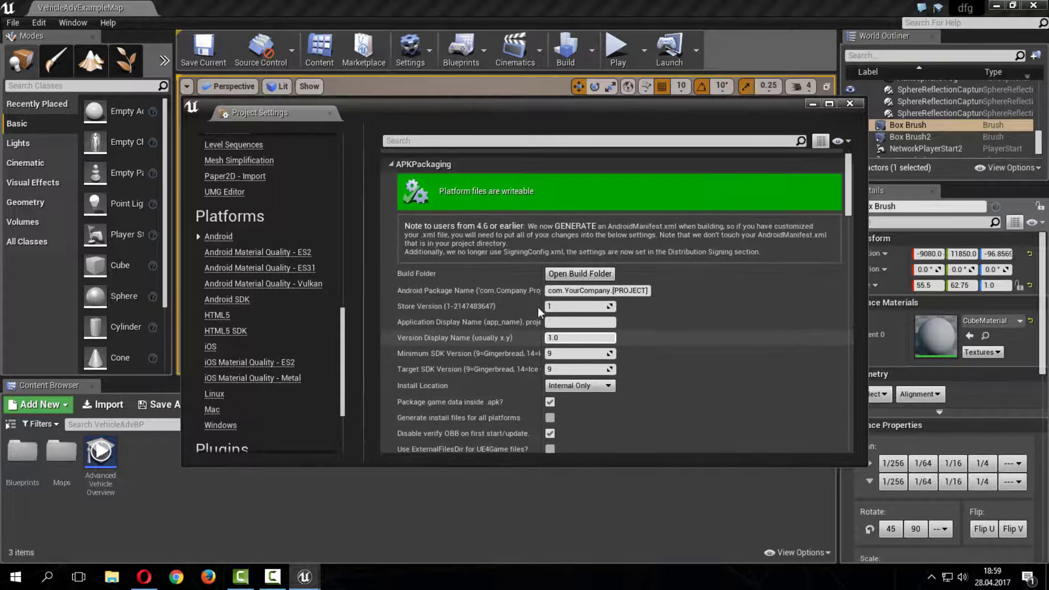
{"action": "scroll", "coordinate": [539, 310], "scroll_direction": "down", "scroll_amount": 2}
{"action": "scroll", "coordinate": [590, 317], "scroll_direction": "up", "scroll_amount": 2}
{"action": "scroll", "coordinate": [635, 327], "scroll_direction": "down", "scroll_amount": 5}
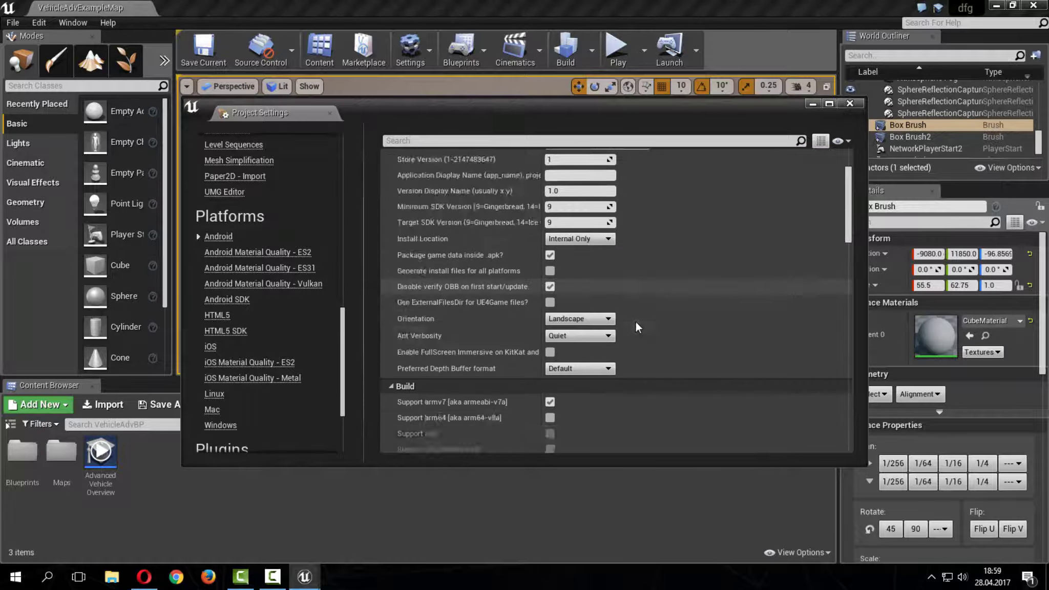
{"action": "scroll", "coordinate": [743, 400], "scroll_direction": "down", "scroll_amount": 4}
{"action": "scroll", "coordinate": [764, 392], "scroll_direction": "down", "scroll_amount": 2}
{"action": "scroll", "coordinate": [691, 367], "scroll_direction": "down", "scroll_amount": 3}
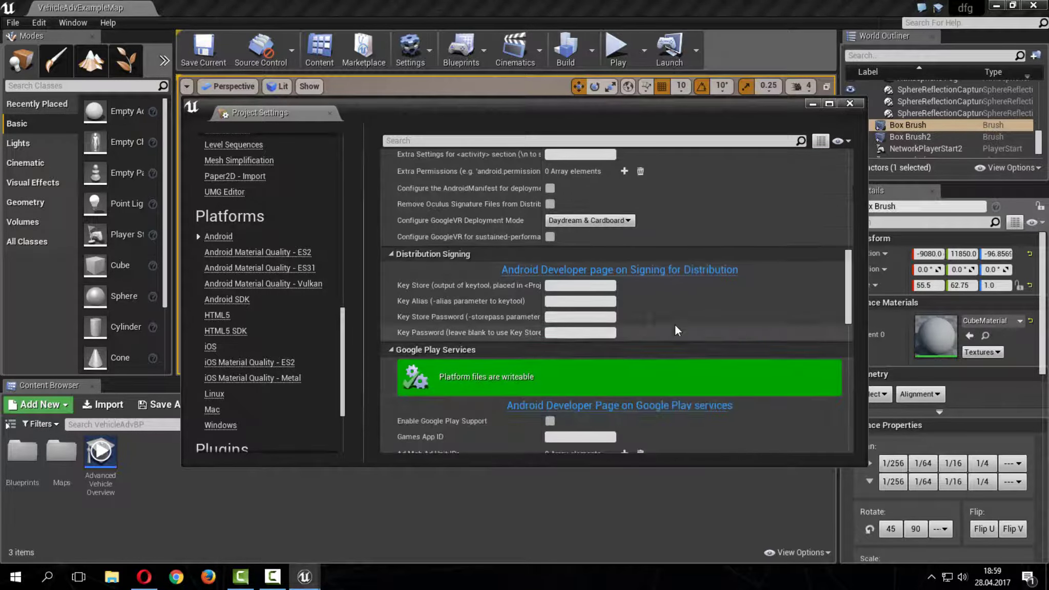
{"action": "scroll", "coordinate": [654, 313], "scroll_direction": "up", "scroll_amount": 2}
{"action": "scroll", "coordinate": [576, 305], "scroll_direction": "up", "scroll_amount": 4}
{"action": "scroll", "coordinate": [547, 302], "scroll_direction": "up", "scroll_amount": 2}
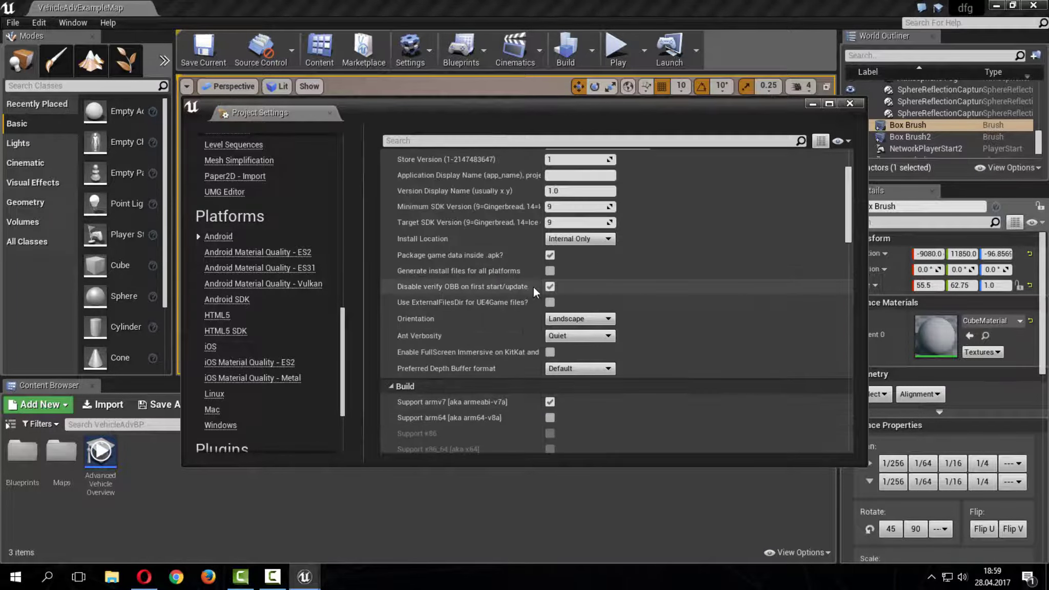
{"action": "scroll", "coordinate": [535, 291], "scroll_direction": "up", "scroll_amount": 4}
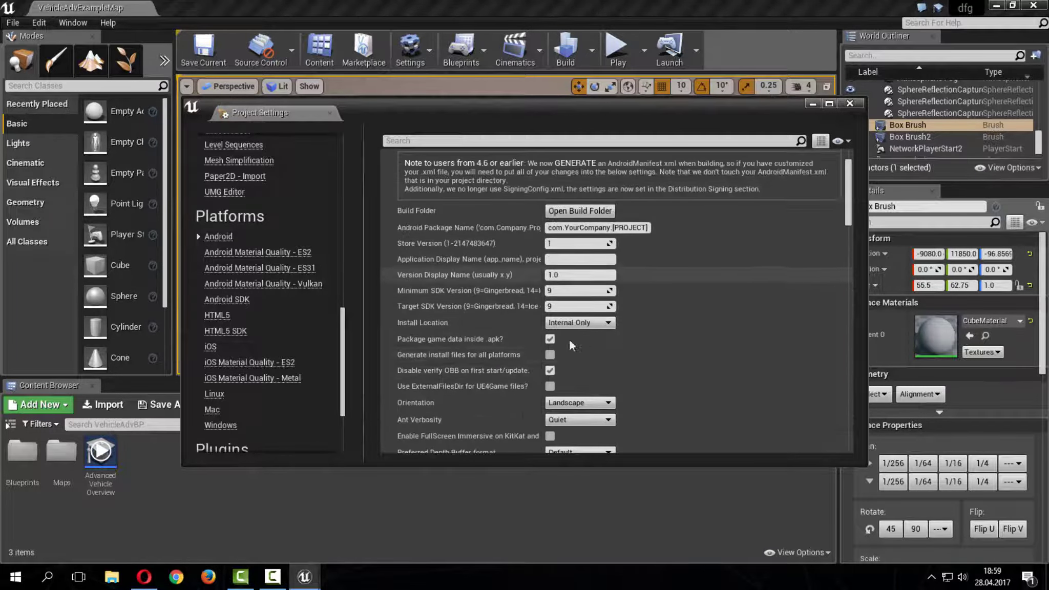
{"action": "left_click", "coordinate": [550, 370]}
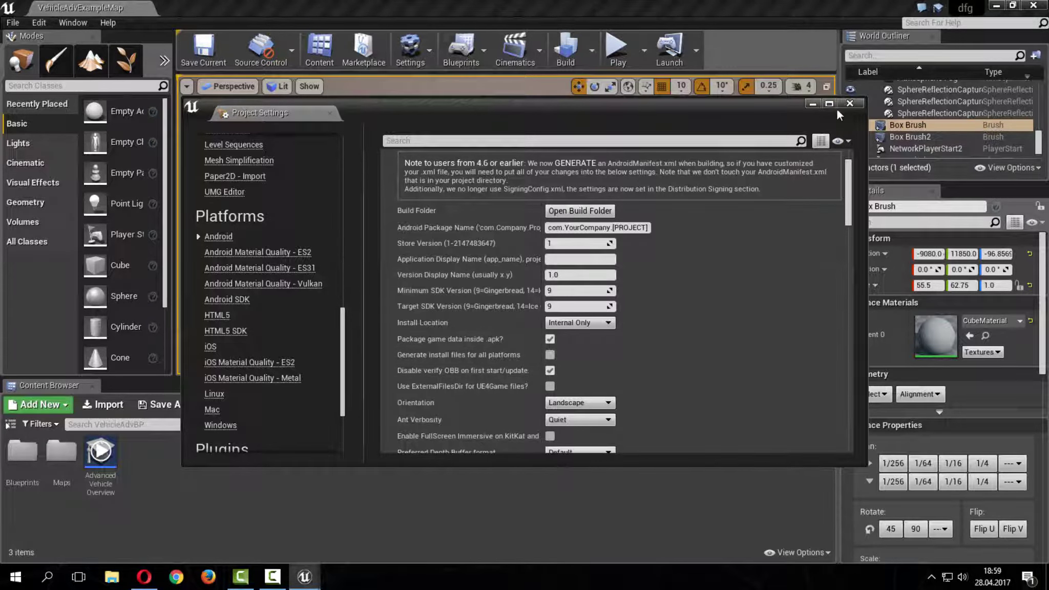
- Close Project Settings and choose to package the project for Android (All)
{"action": "left_click", "coordinate": [849, 104]}
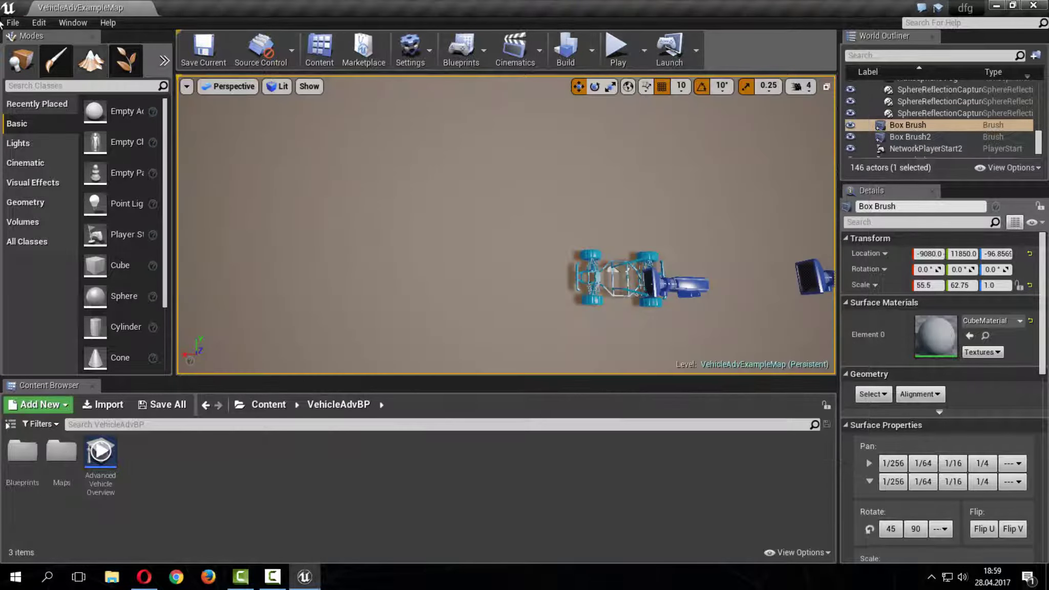
{"action": "left_click", "coordinate": [13, 23]}
{"action": "mouse_move", "coordinate": [108, 236]}
{"action": "mouse_move", "coordinate": [244, 240]}
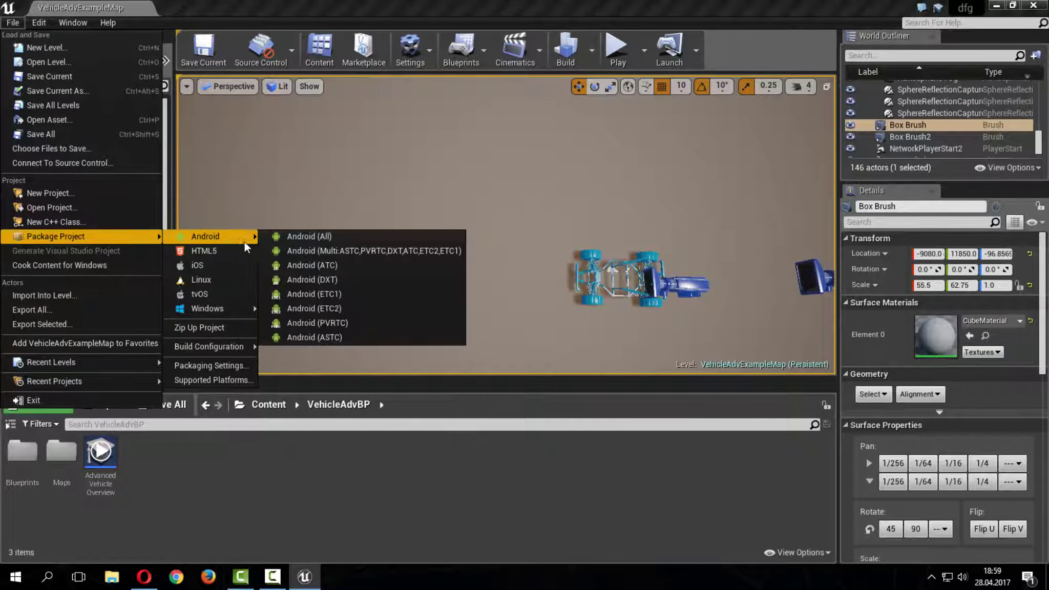
{"action": "left_click", "coordinate": [306, 239]}
- Set a new desktop folder named 1 as the package destination and confirm
{"action": "left_click", "coordinate": [460, 239]}
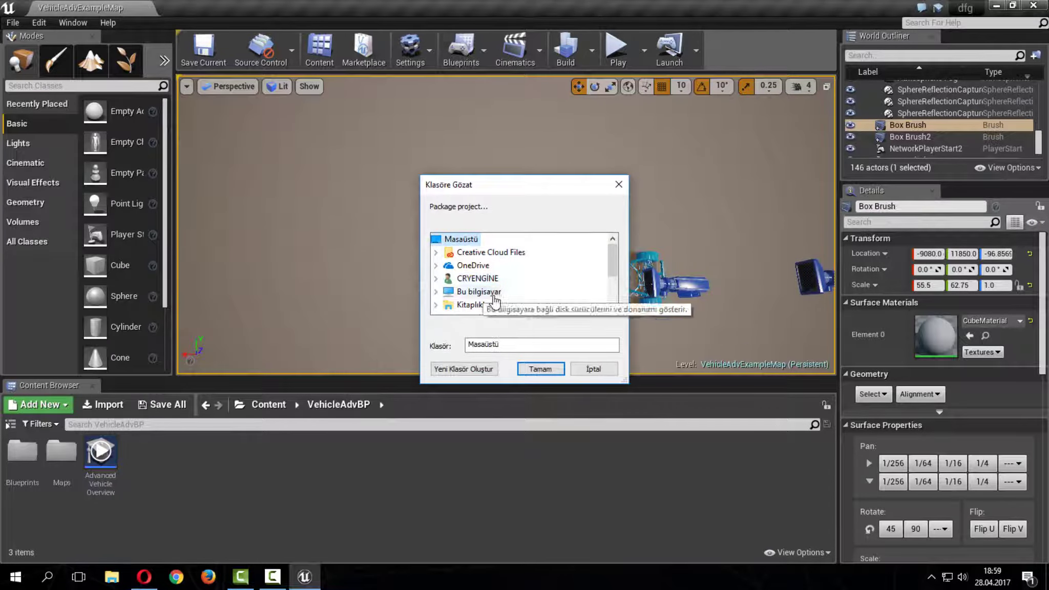
{"action": "left_click", "coordinate": [471, 370]}
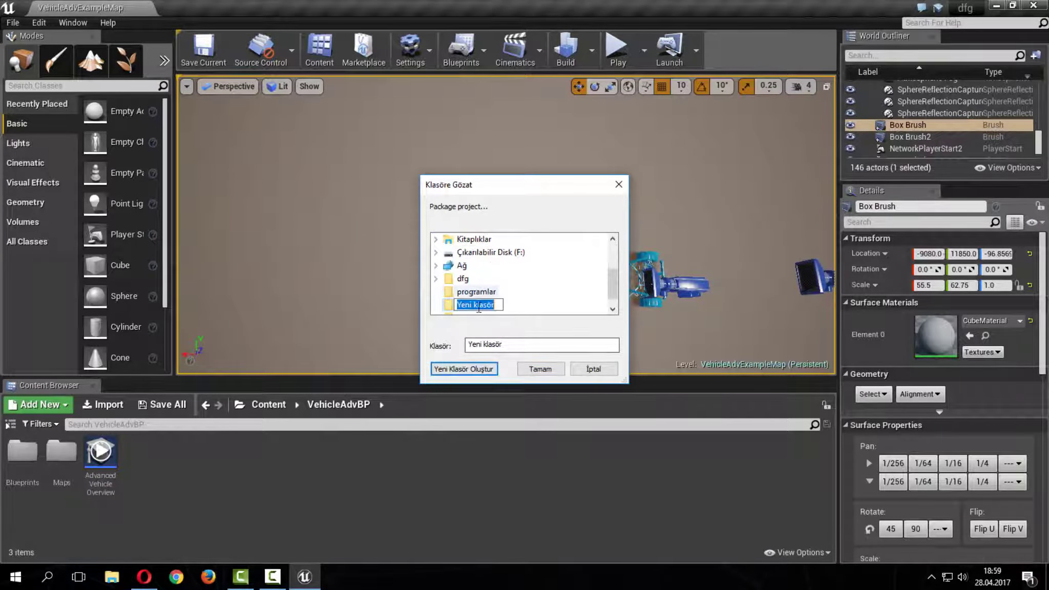
{"action": "type", "text": "1"}
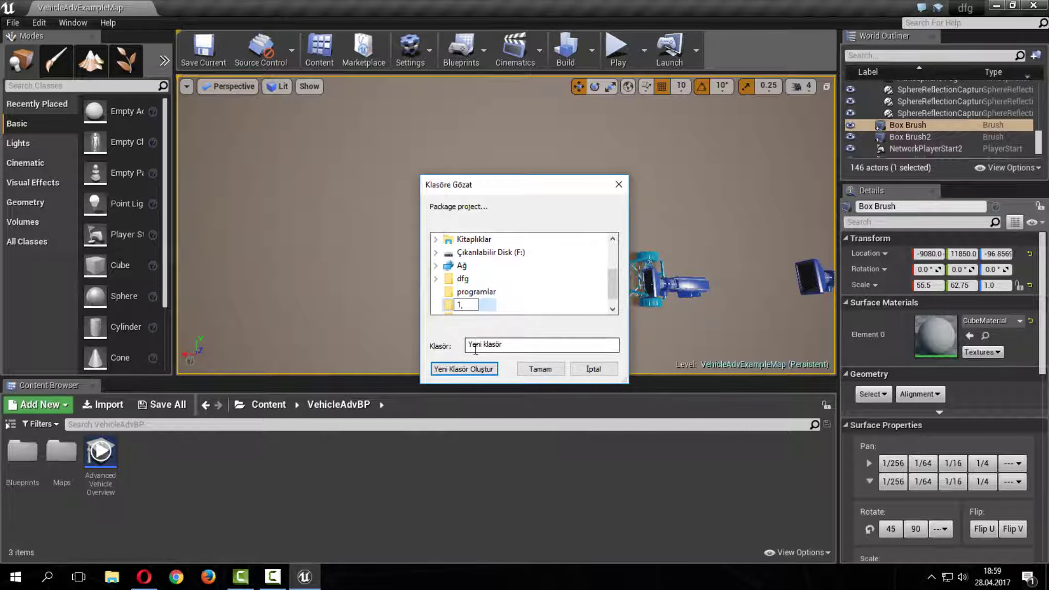
{"action": "left_click", "coordinate": [525, 368]}
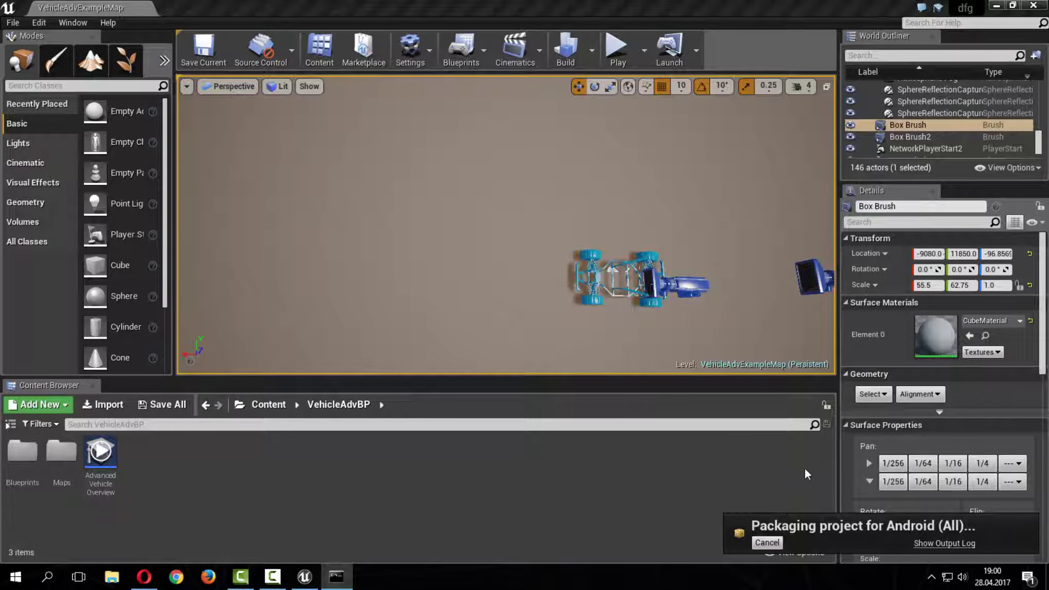
- Show the packaging output log and scroll through its messages to the BUILD FAILED result
{"action": "left_click", "coordinate": [945, 544]}
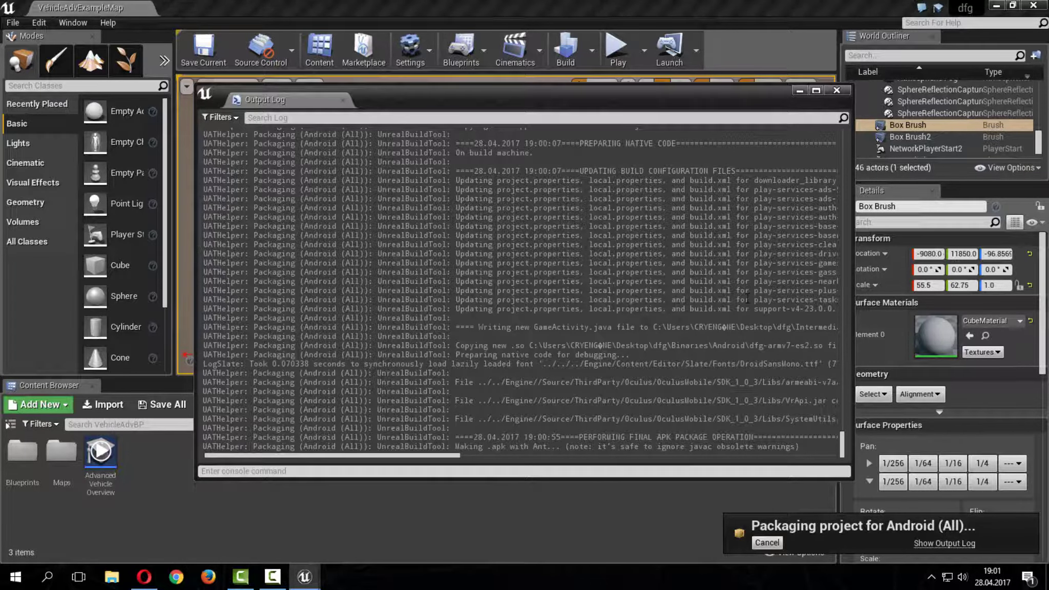
{"action": "scroll", "coordinate": [597, 434], "scroll_direction": "up", "scroll_amount": 3}
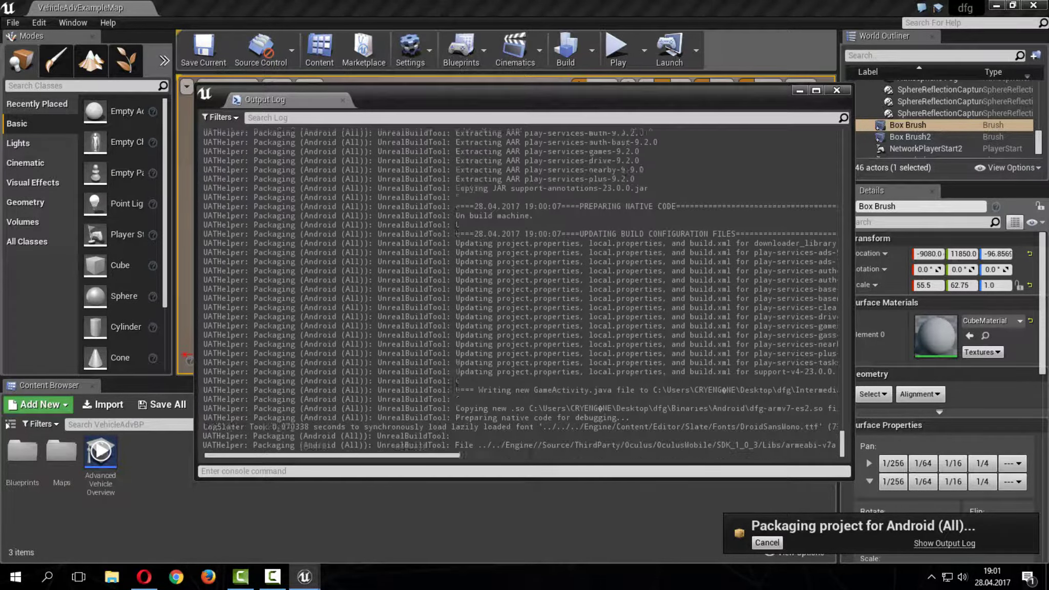
{"action": "scroll", "coordinate": [597, 434], "scroll_direction": "up", "scroll_amount": 5}
{"action": "scroll", "coordinate": [597, 434], "scroll_direction": "up", "scroll_amount": 5}
{"action": "mouse_move", "coordinate": [845, 440]}
{"action": "left_mouse_down"}
{"action": "mouse_move", "coordinate": [857, 133]}
{"action": "mouse_move", "coordinate": [802, 508]}
{"action": "left_mouse_up"}
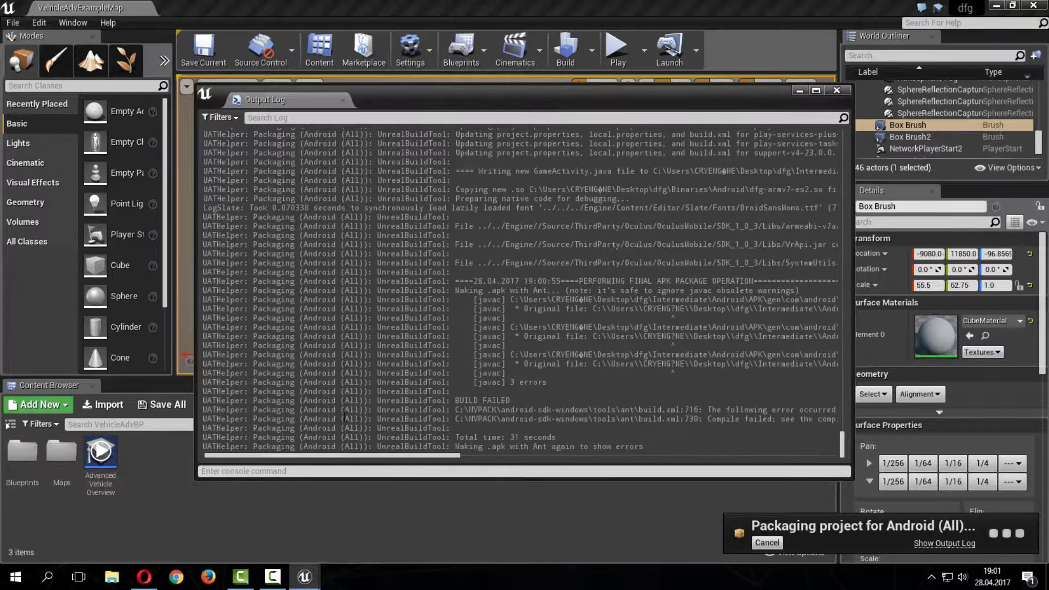
{"action": "left_click_drag", "start_coordinate": [843, 445], "coordinate": [842, 434]}
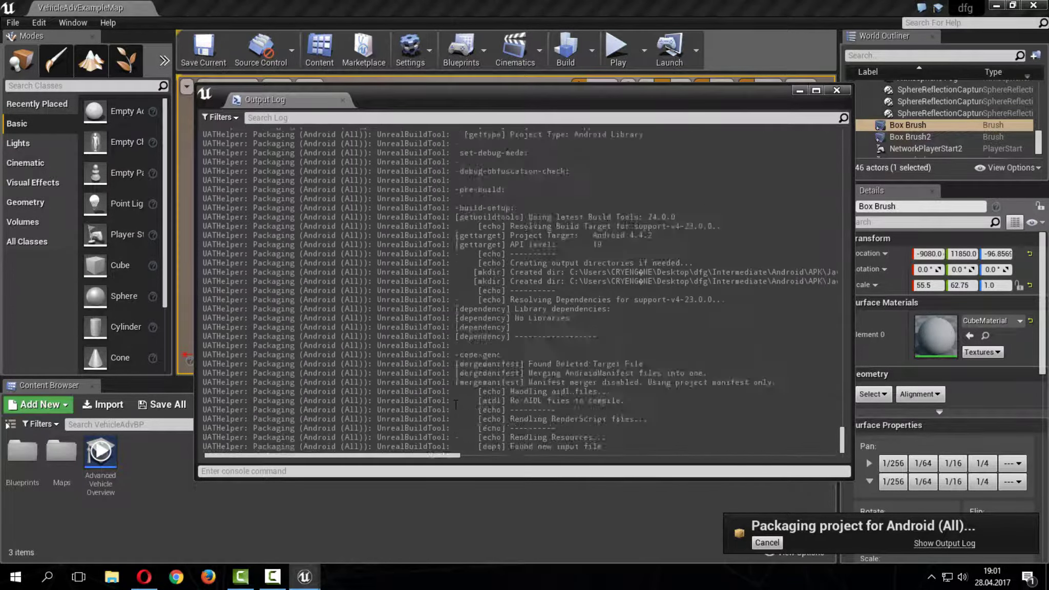
{"action": "scroll", "coordinate": [713, 428], "scroll_direction": "up", "scroll_amount": 5}
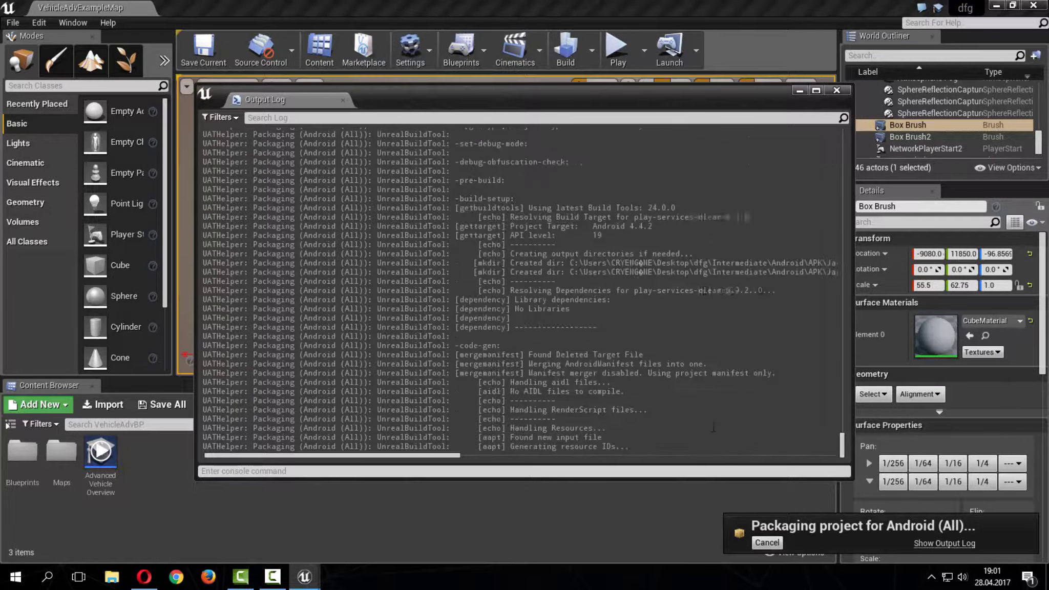
{"action": "scroll", "coordinate": [713, 428], "scroll_direction": "up", "scroll_amount": 5}
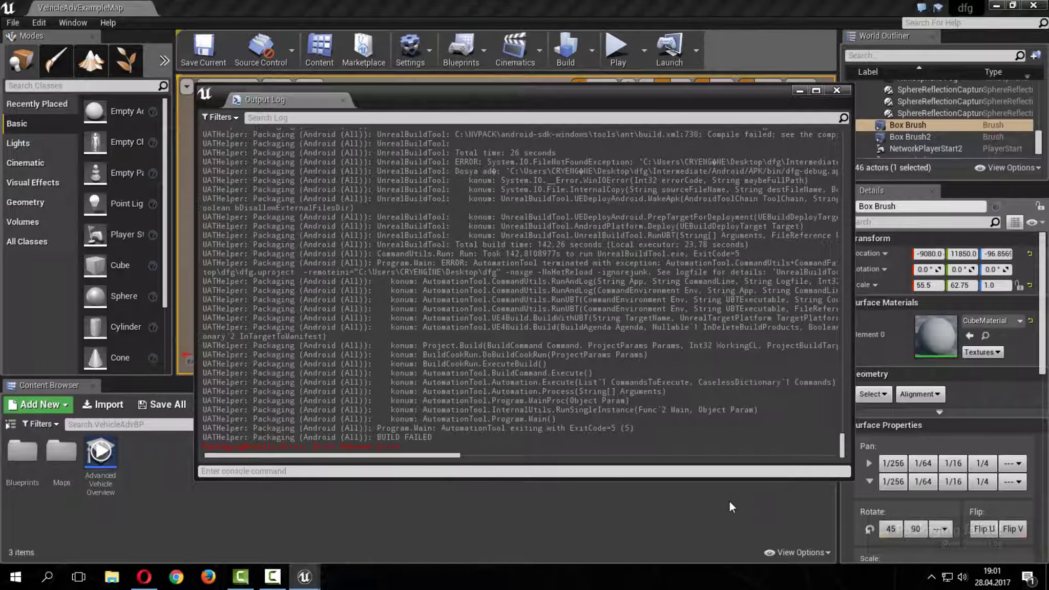
{"action": "left_click", "coordinate": [836, 90]}
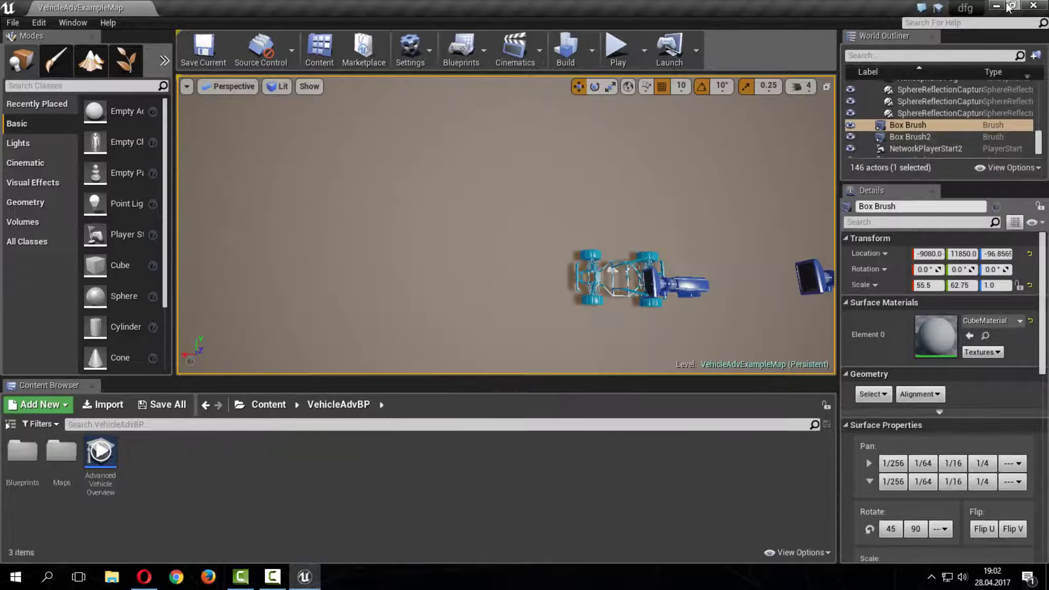
{"action": "left_click", "coordinate": [996, 5]}
{"action": "double_click", "coordinate": [27, 337]}
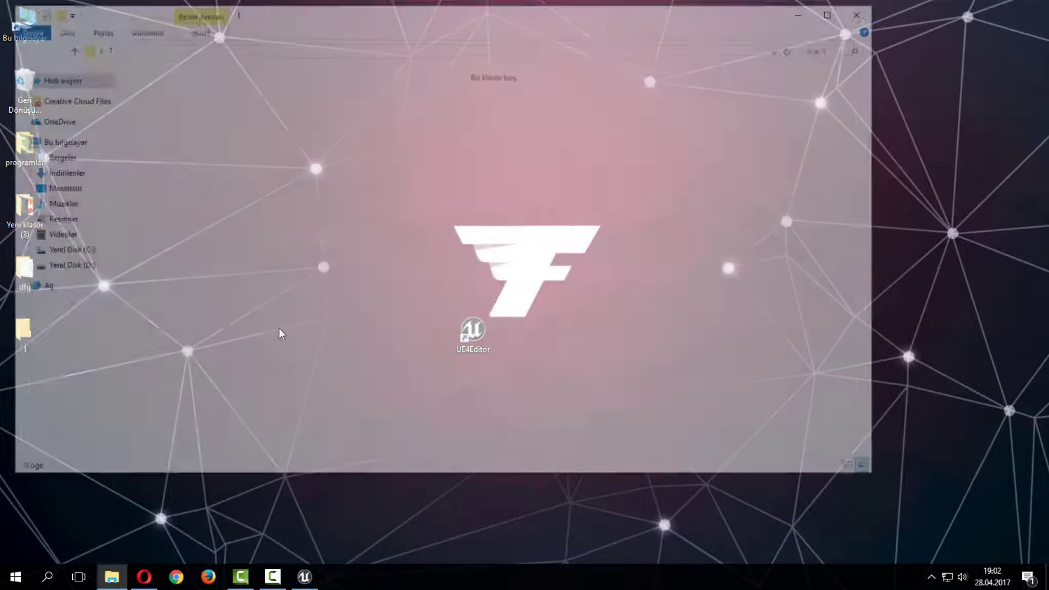
{"action": "left_click", "coordinate": [865, 10]}
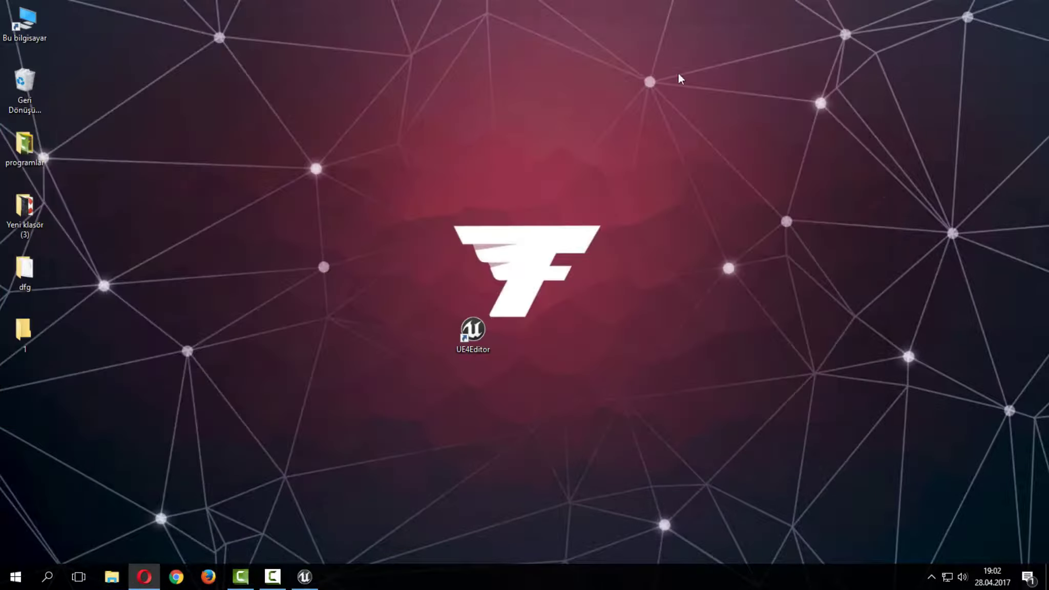
{"action": "left_click", "coordinate": [31, 333]}
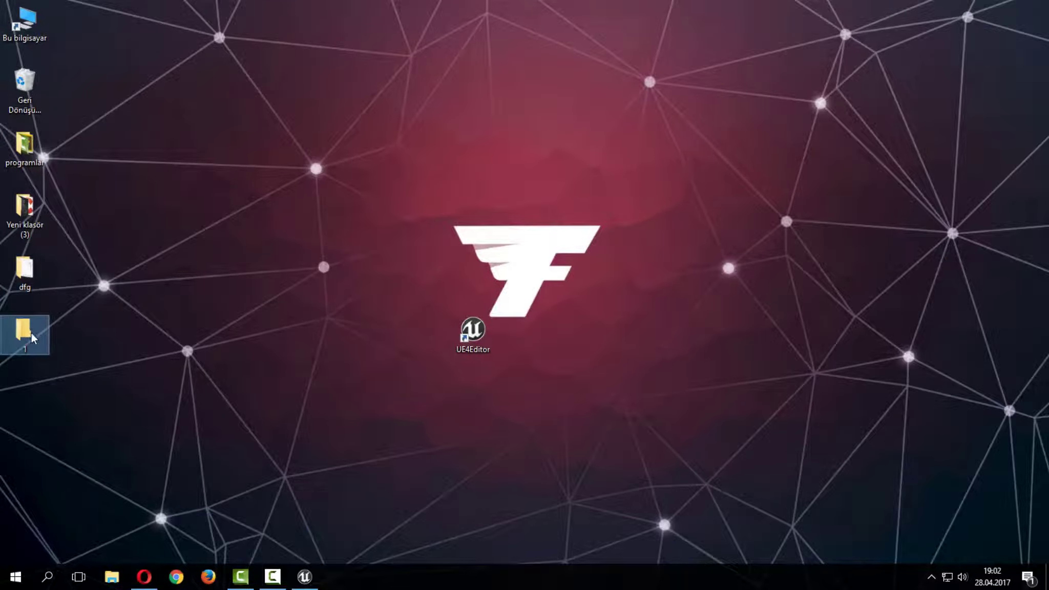
{"action": "left_click", "coordinate": [304, 577]}
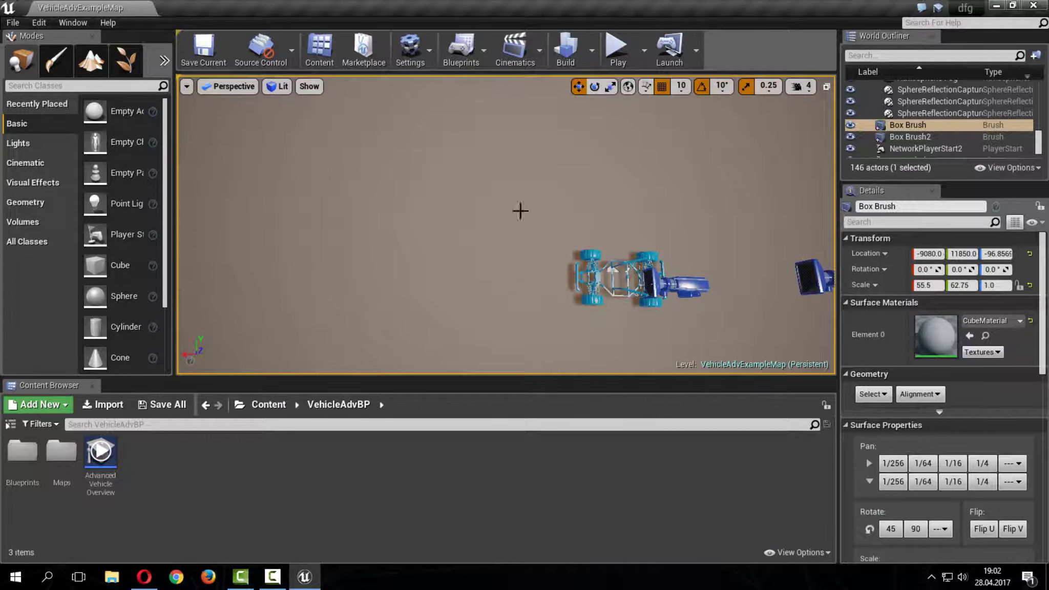
- Run the level in Mobile Preview (PIE) from the Play dropdown
{"action": "left_click", "coordinate": [645, 49]}
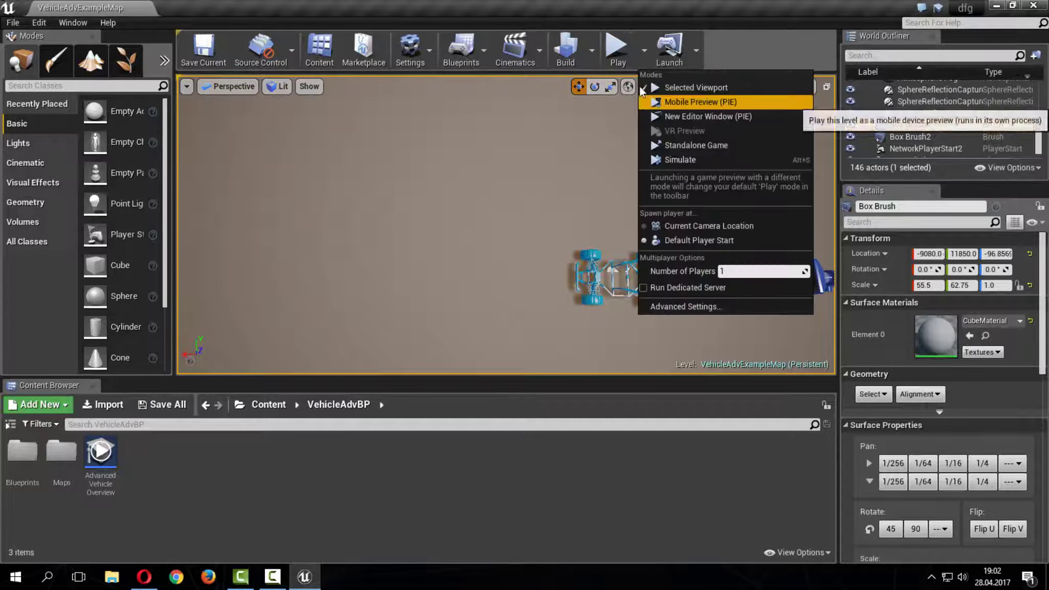
{"action": "left_click", "coordinate": [669, 103]}
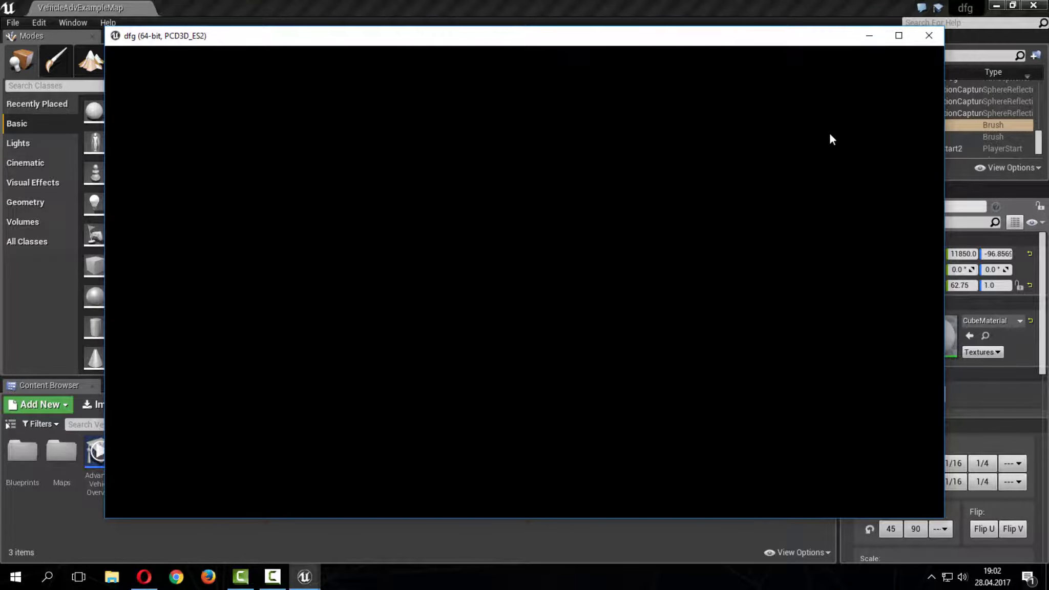
- Browse the Cryengine 3 Dersleri channel uploads in Opera, briefly checking the game preview
{"action": "left_click", "coordinate": [144, 577]}
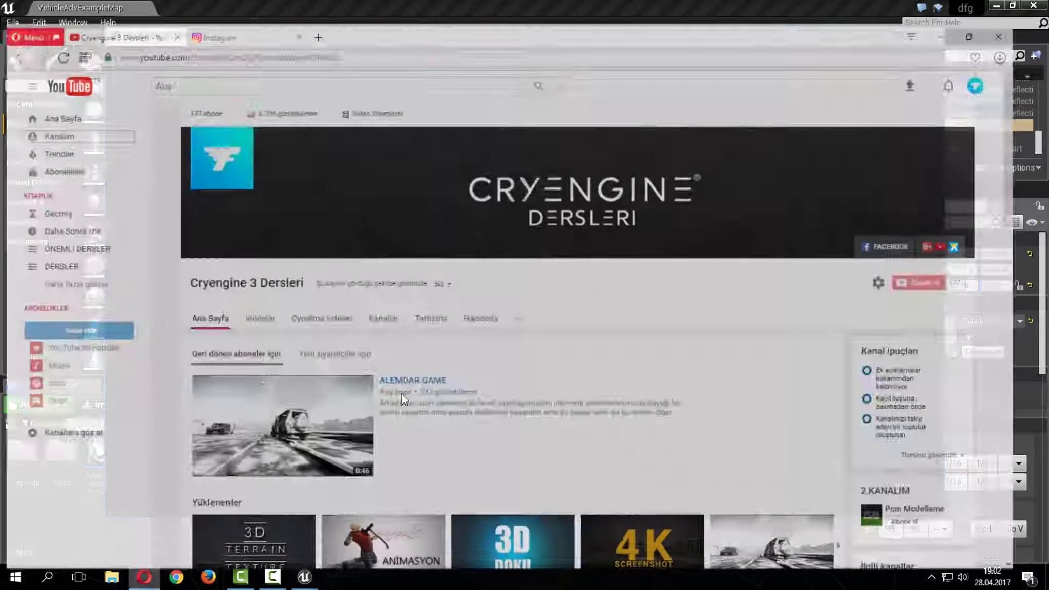
{"action": "scroll", "coordinate": [496, 331], "scroll_direction": "down", "scroll_amount": 5}
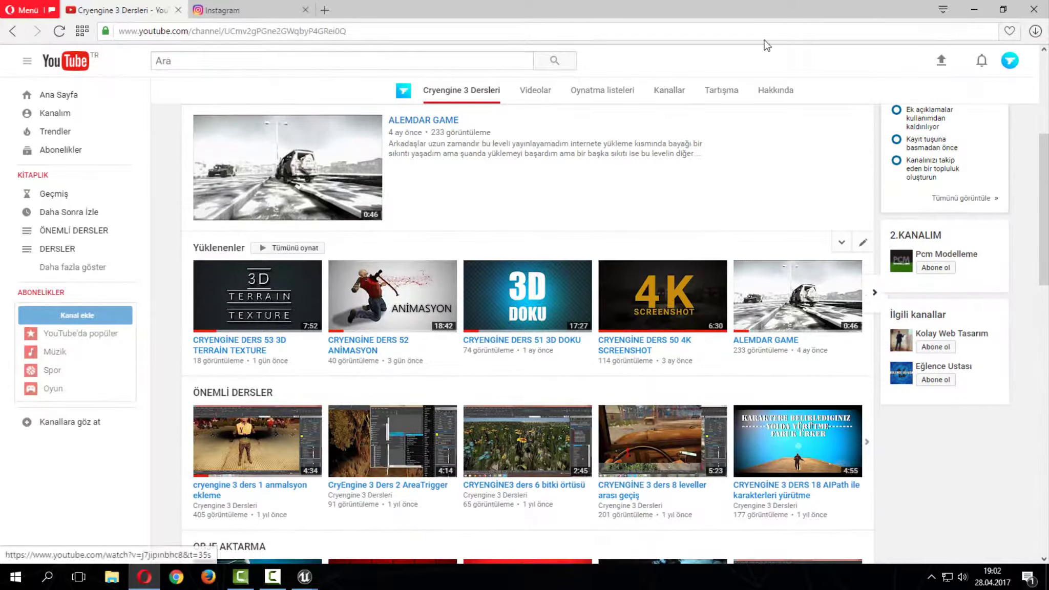
{"action": "left_click", "coordinate": [975, 9]}
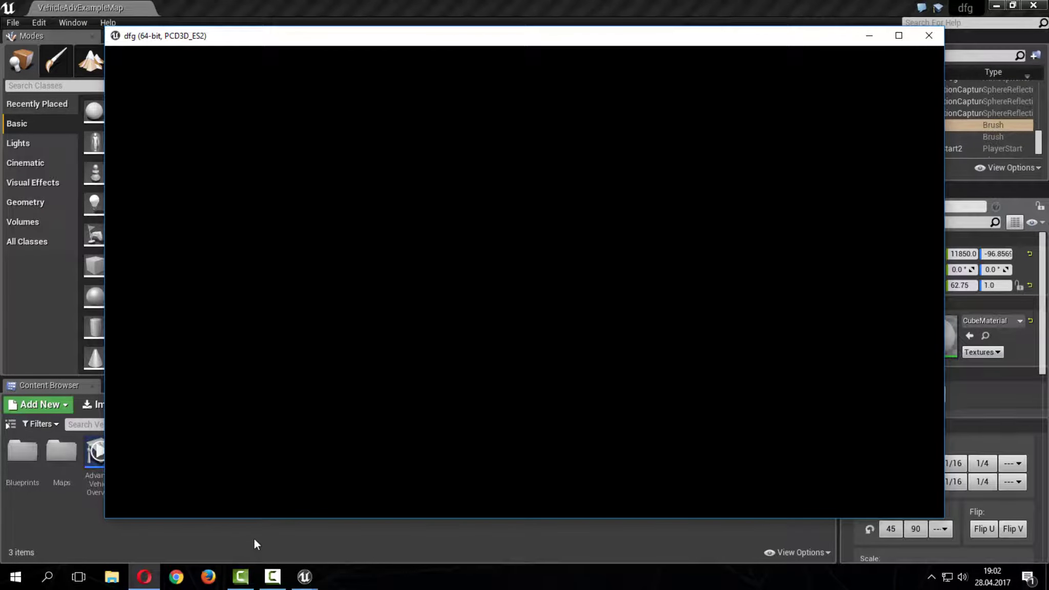
{"action": "left_click", "coordinate": [158, 579]}
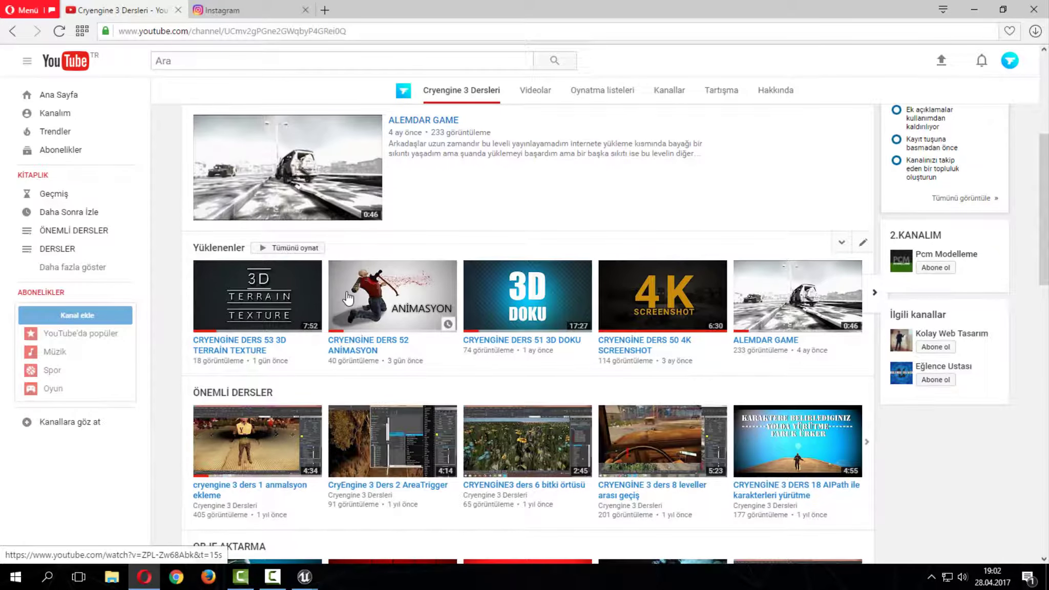
{"action": "scroll", "coordinate": [454, 254], "scroll_direction": "up", "scroll_amount": 5}
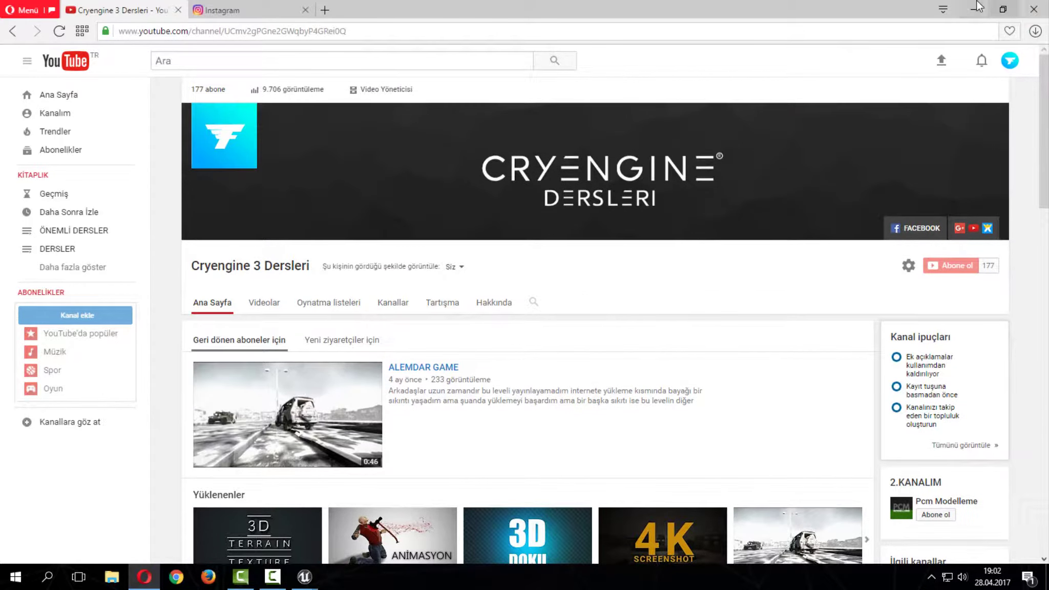
{"action": "scroll", "coordinate": [382, 382], "scroll_direction": "down", "scroll_amount": 4}
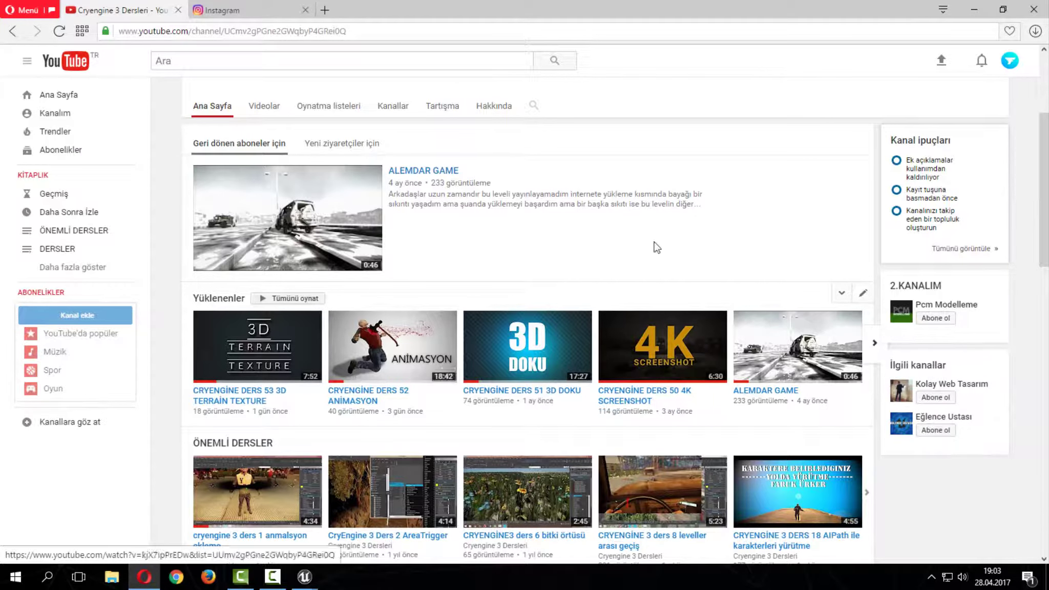
- Back in the mobile preview, lower the volume and drive the buggy forward with W
{"action": "left_click", "coordinate": [975, 9]}
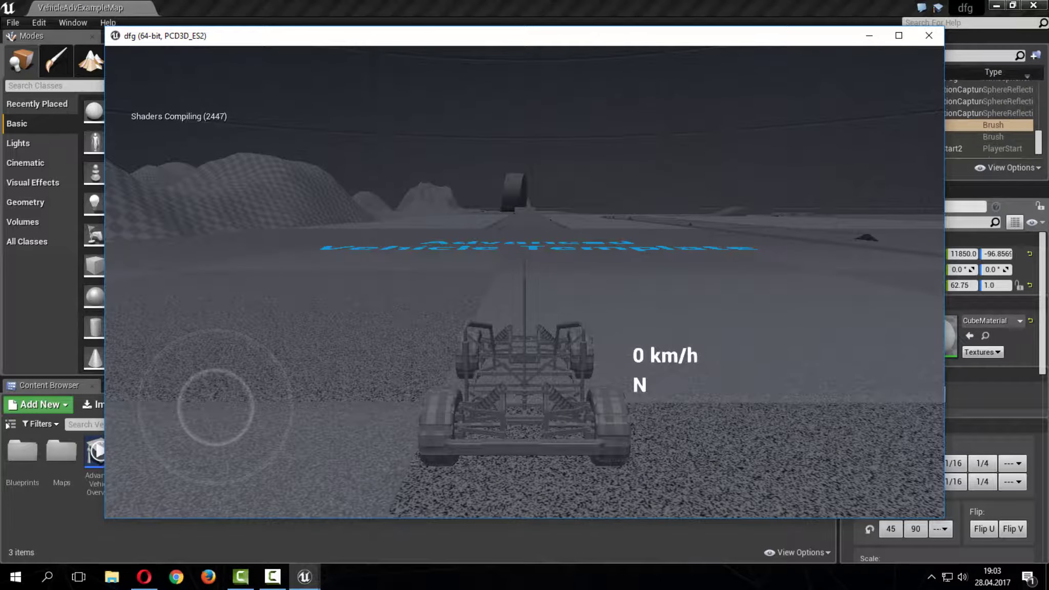
{"action": "key", "text": "XF86AudioLowerVolume"}
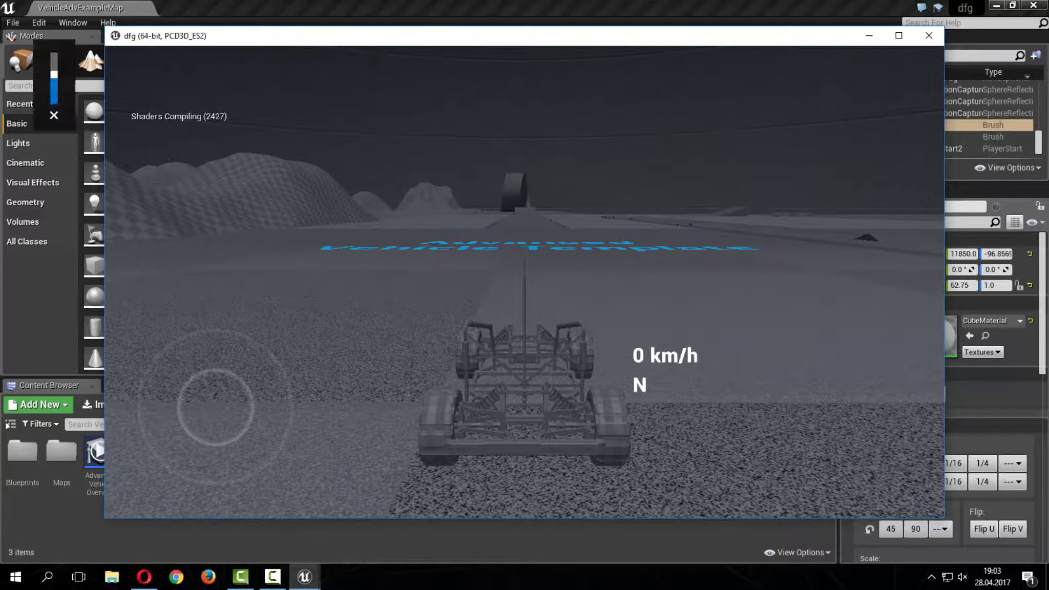
{"action": "key", "text": "w"}
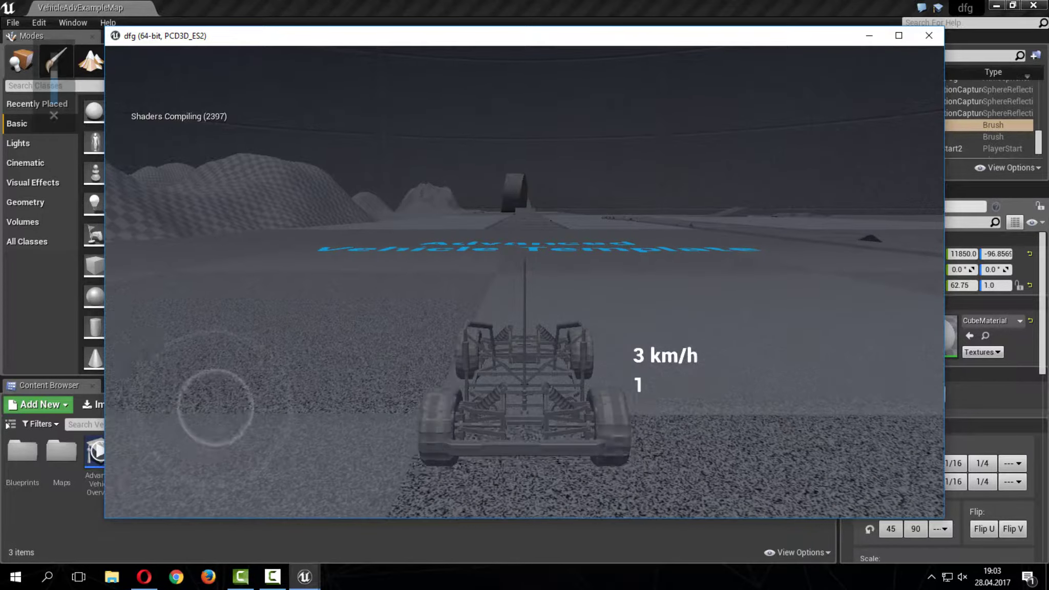
{"action": "key", "text": "alt+Tab"}
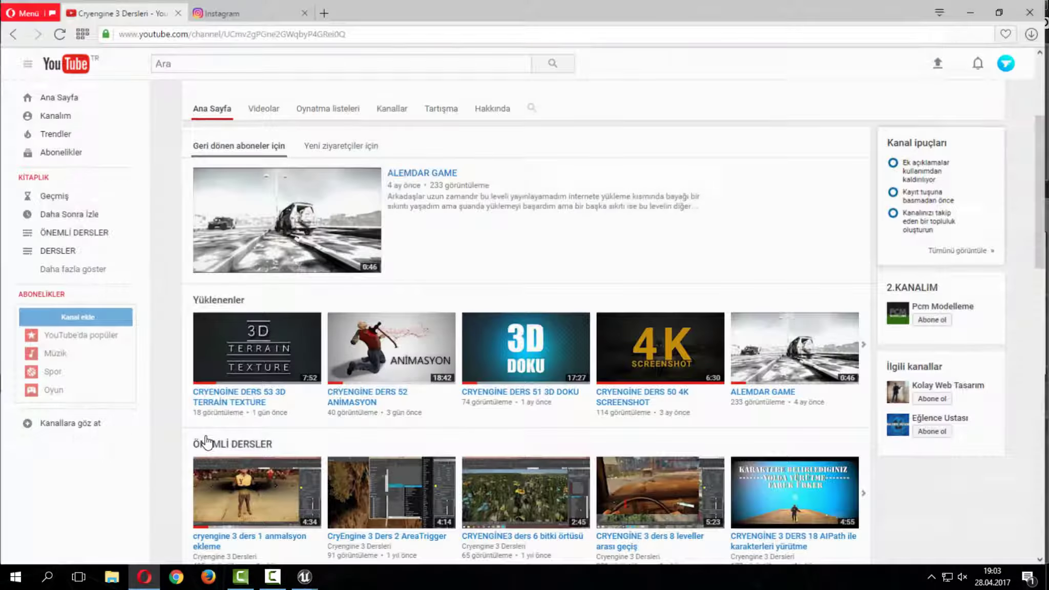